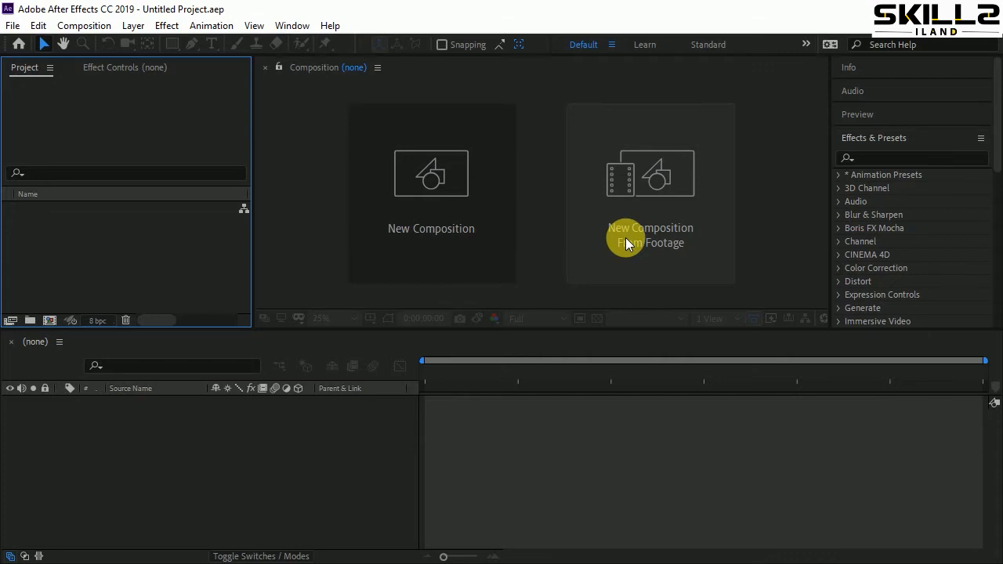
- Create a new composition with the HDTV 1080 29.97 preset at 1920 x 1080
click(48, 321)
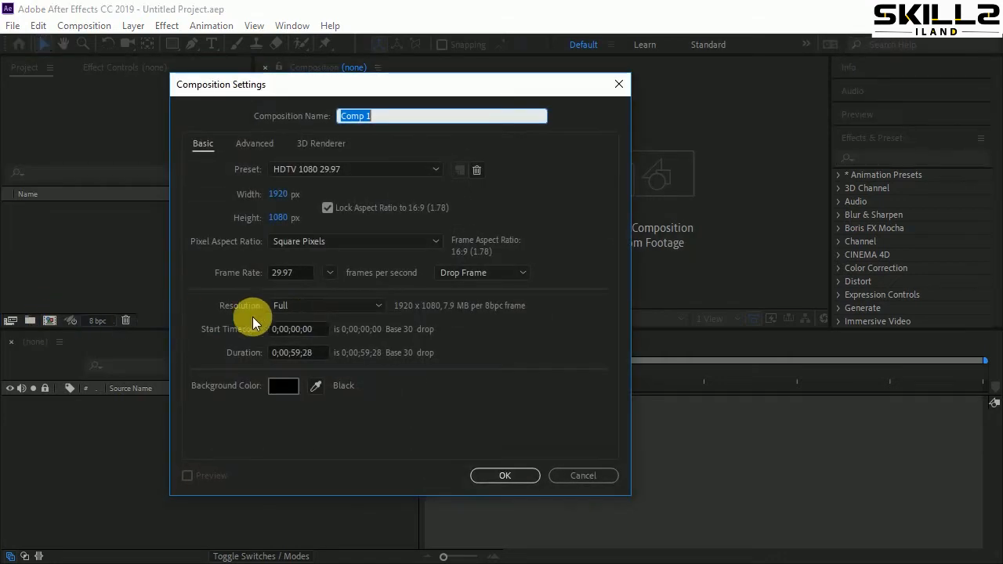
click(490, 473)
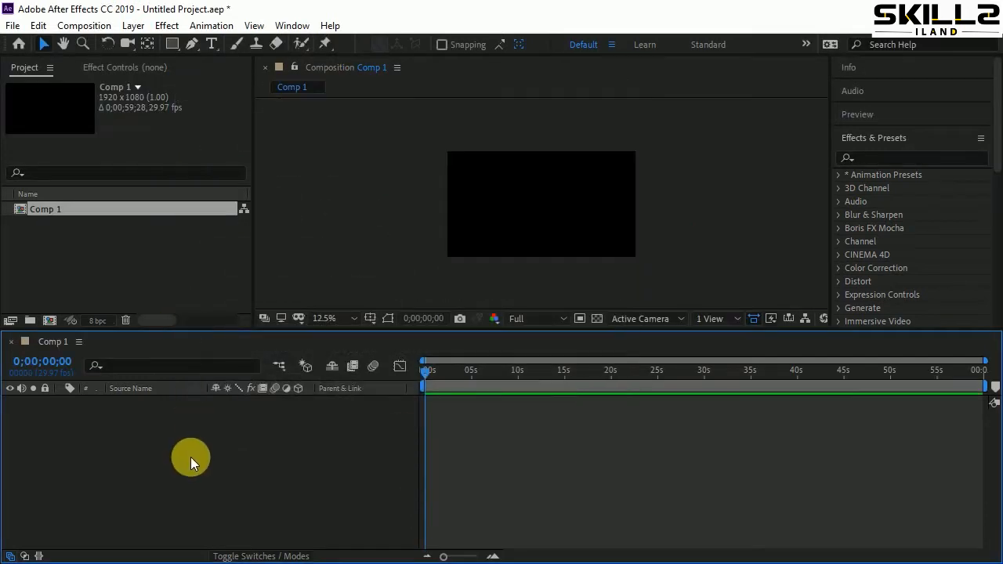
- Import shark.png into the project and add it as a layer in the Comp 1 timeline
right_click(91, 257)
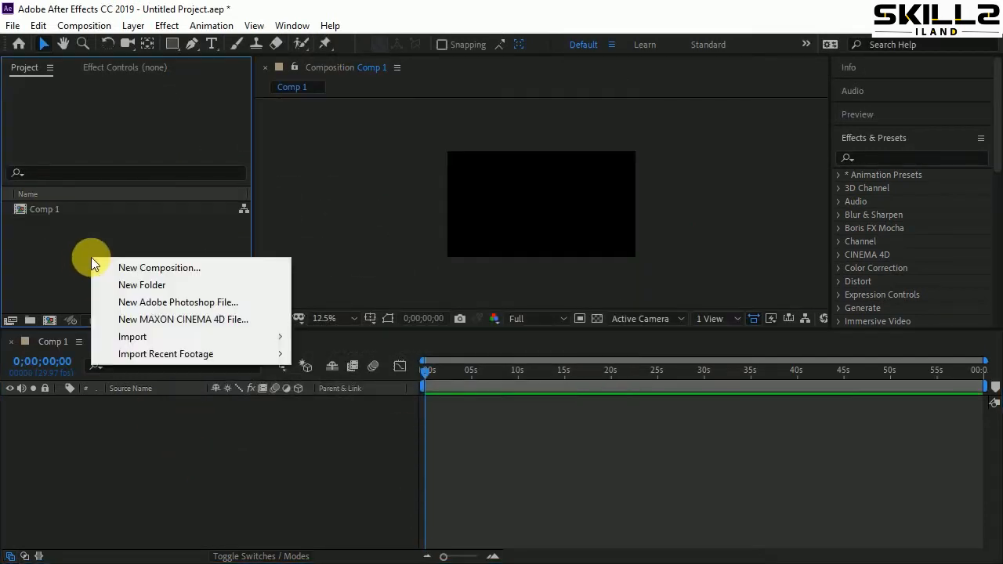
mouse_move(139, 337)
click(351, 335)
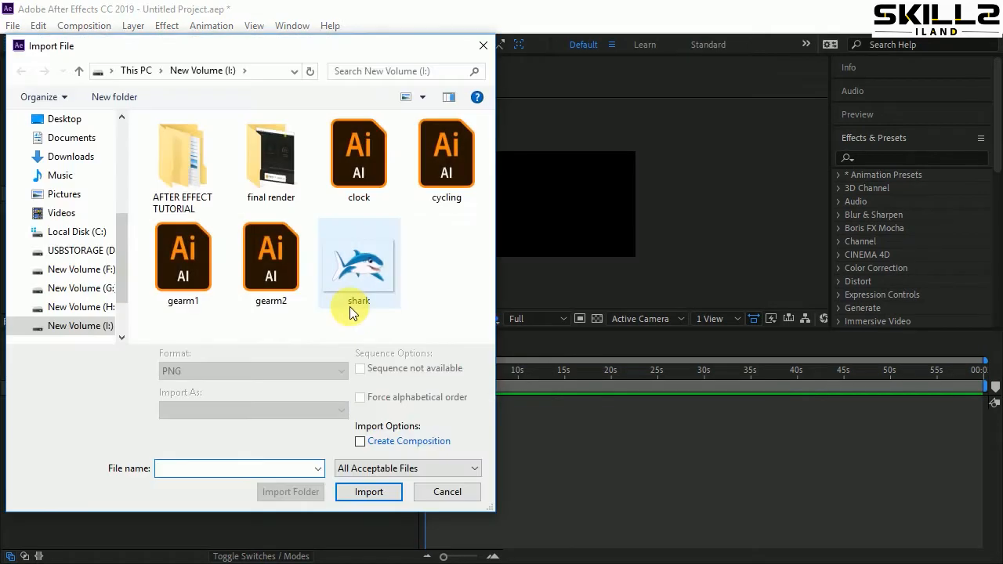
click(360, 273)
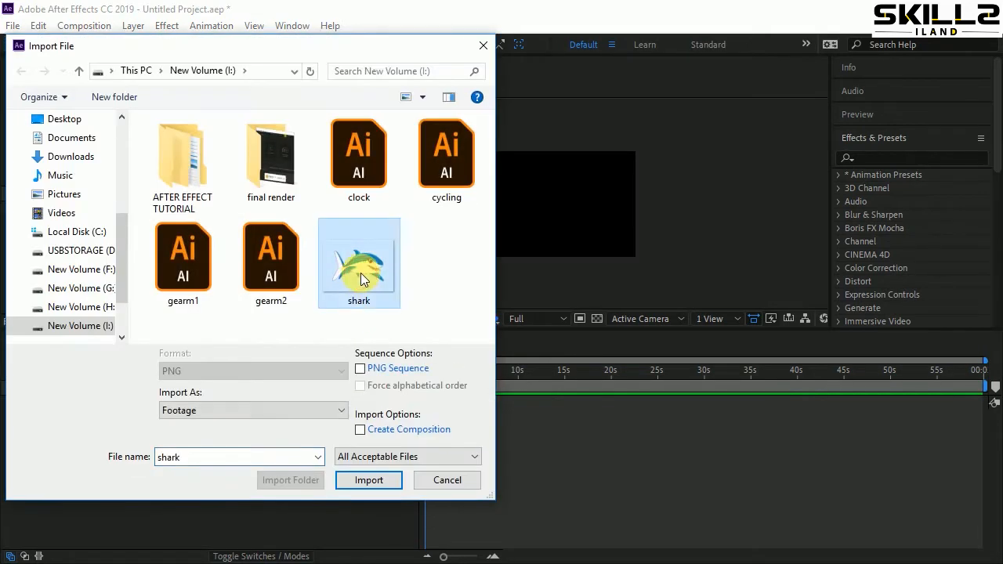
click(368, 480)
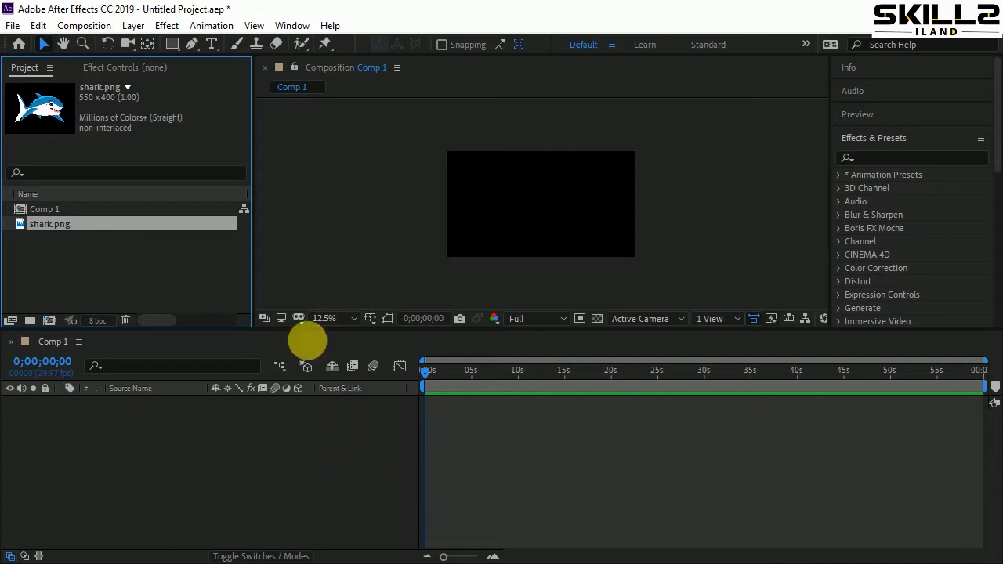
drag(73, 227, 223, 483)
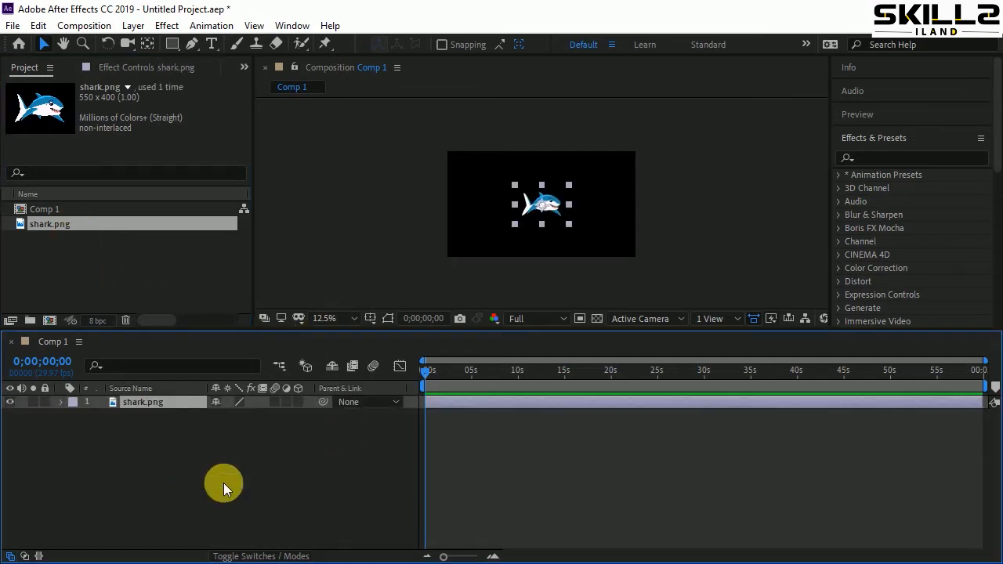
- Add a light to Comp 1 with the Spot light type and a light pink colour
click(159, 450)
right_click(143, 445)
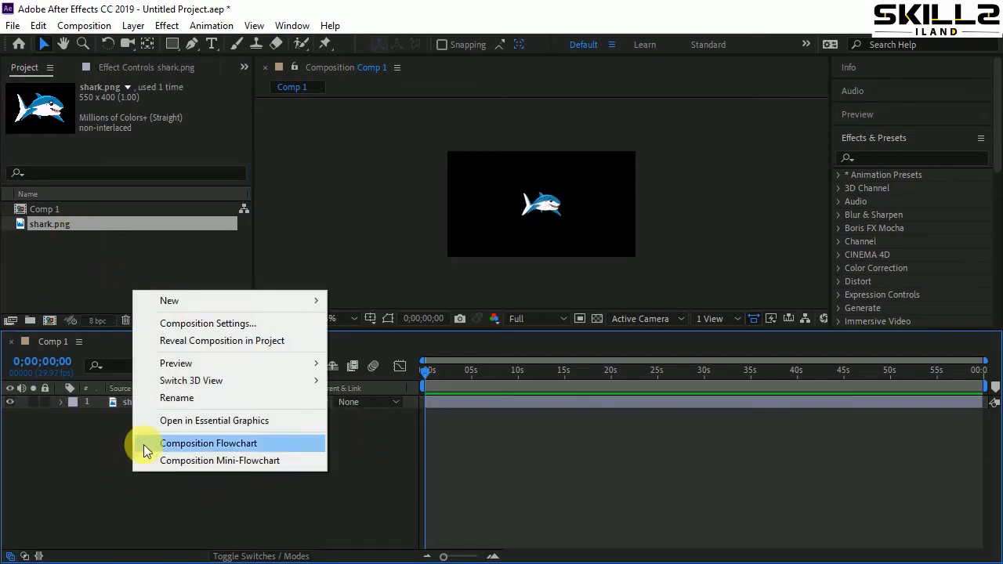
mouse_move(205, 304)
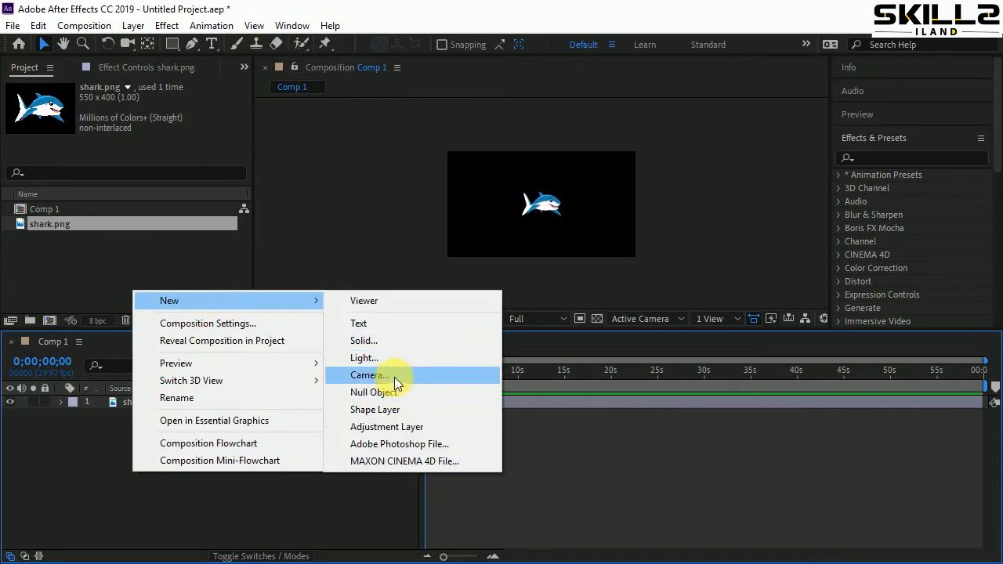
click(363, 358)
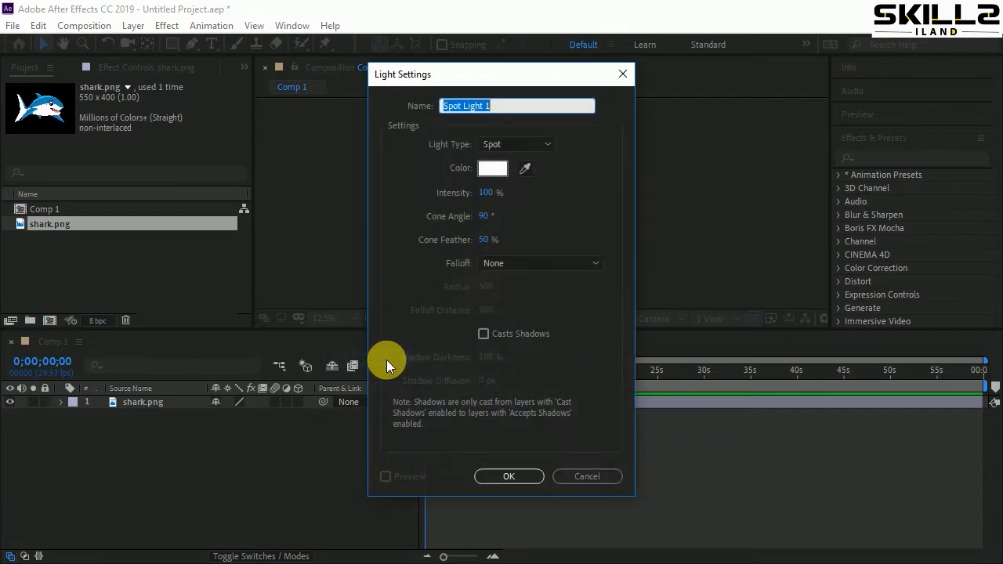
click(538, 142)
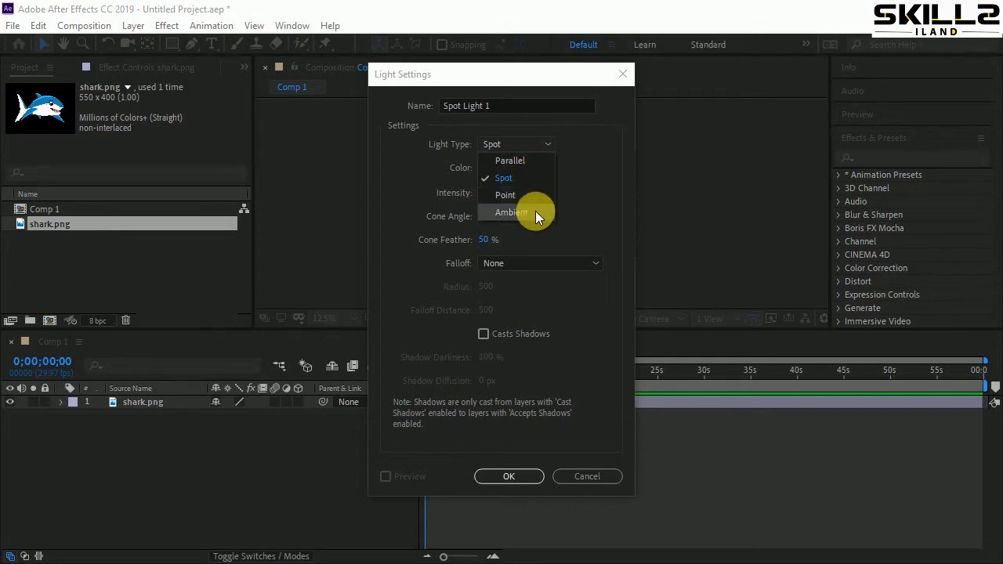
click(594, 188)
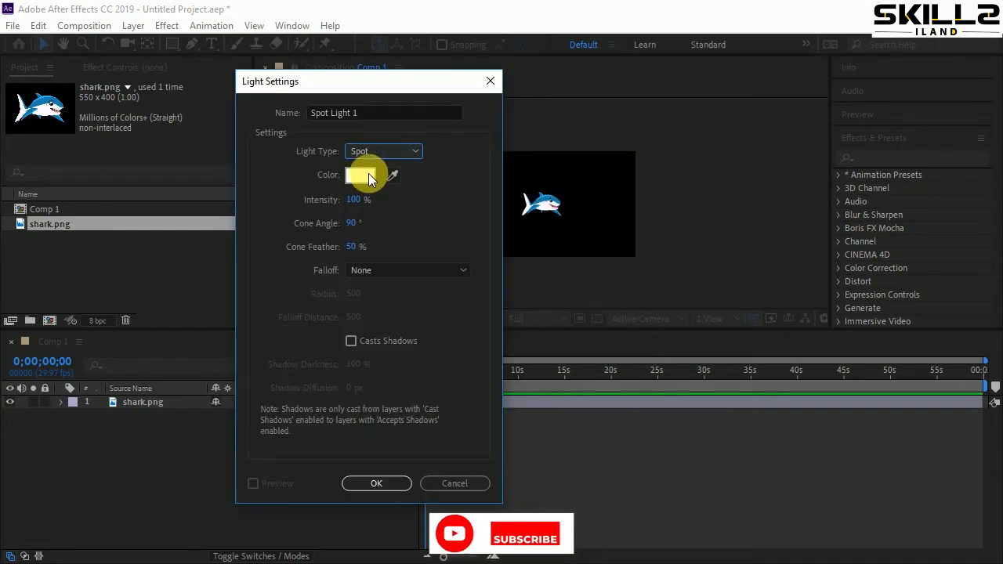
click(368, 175)
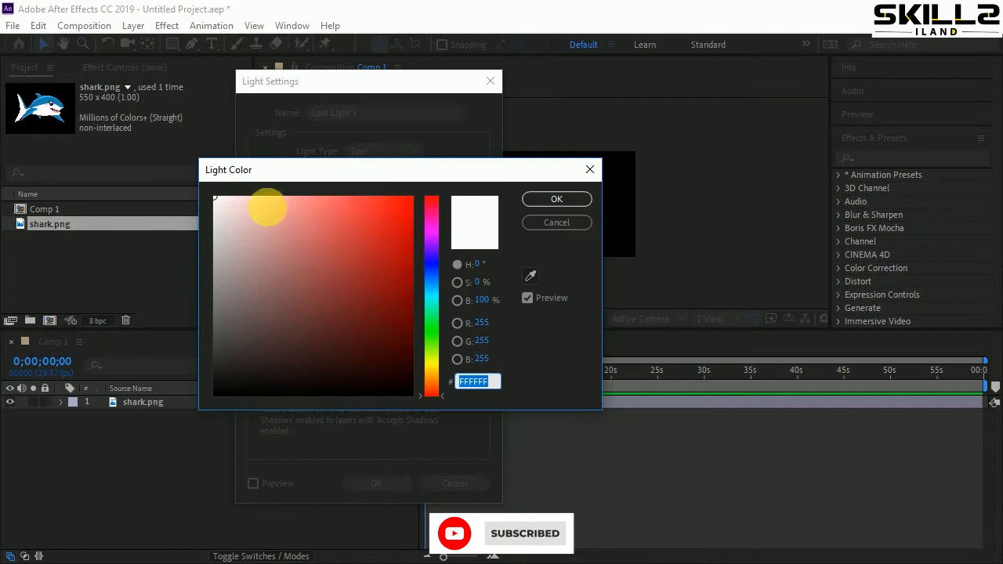
click(293, 196)
click(557, 197)
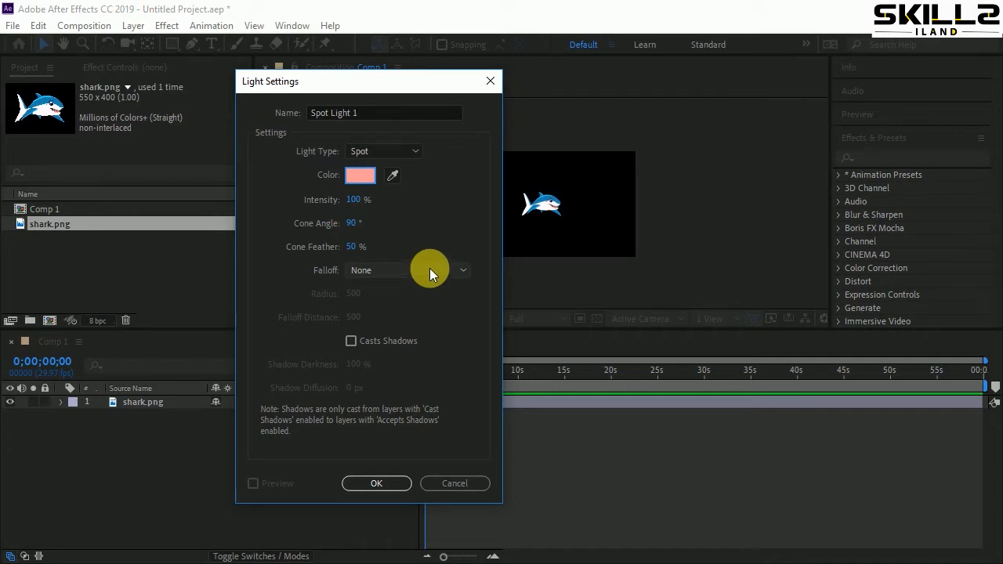
click(381, 480)
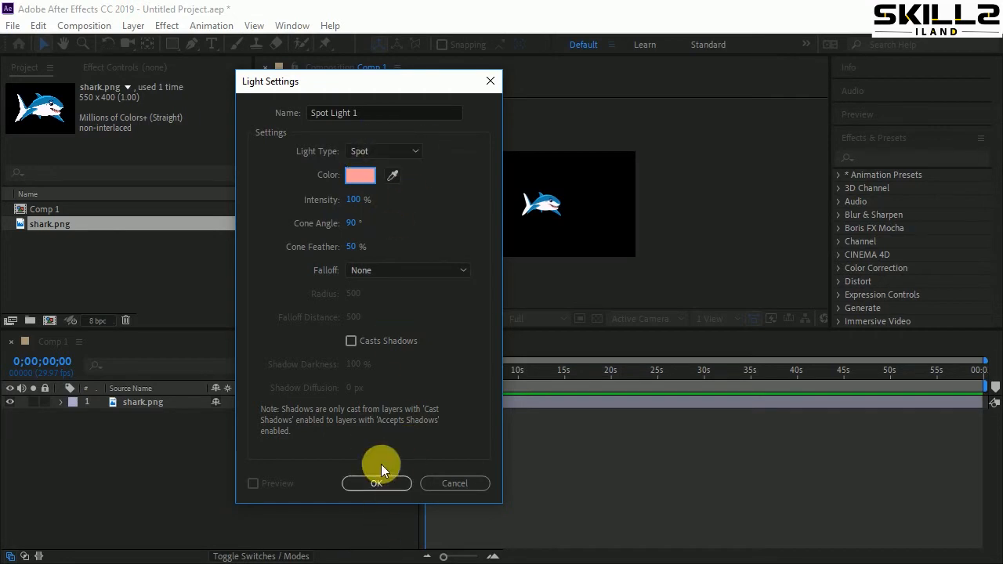
click(375, 483)
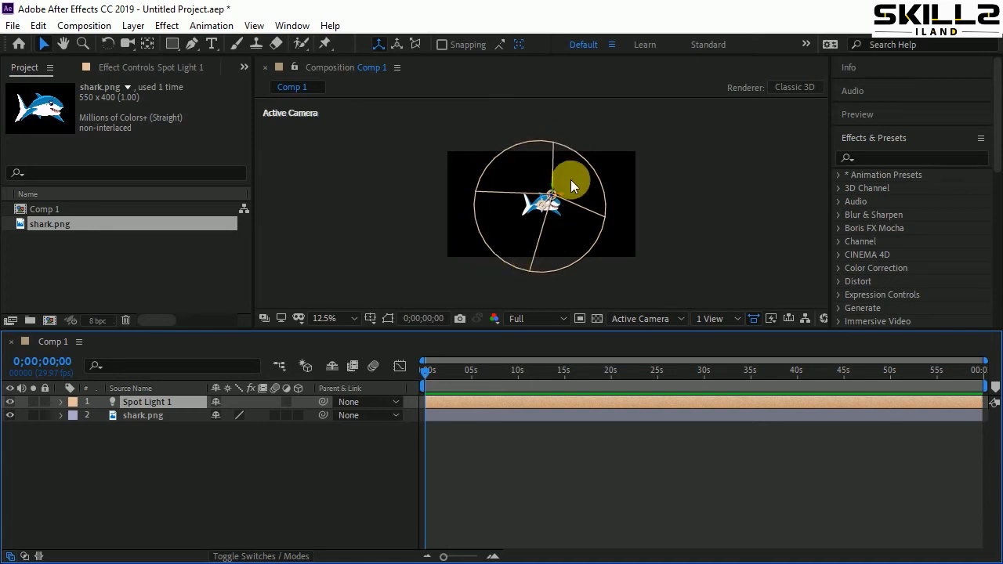
- Move the spot light along its X axis toward the shark's tail
scroll(564, 189, up, 3)
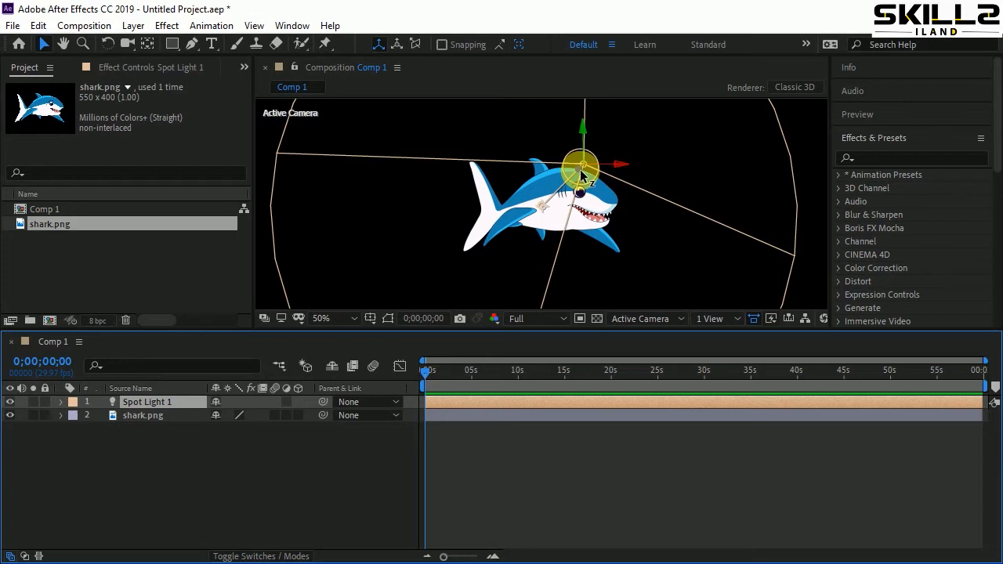
click(136, 415)
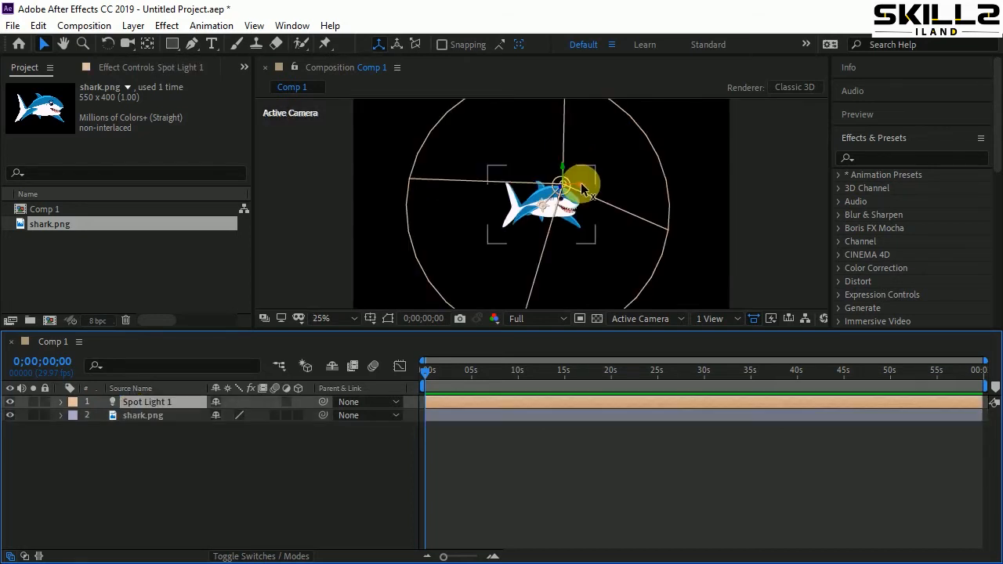
drag(582, 188, 560, 201)
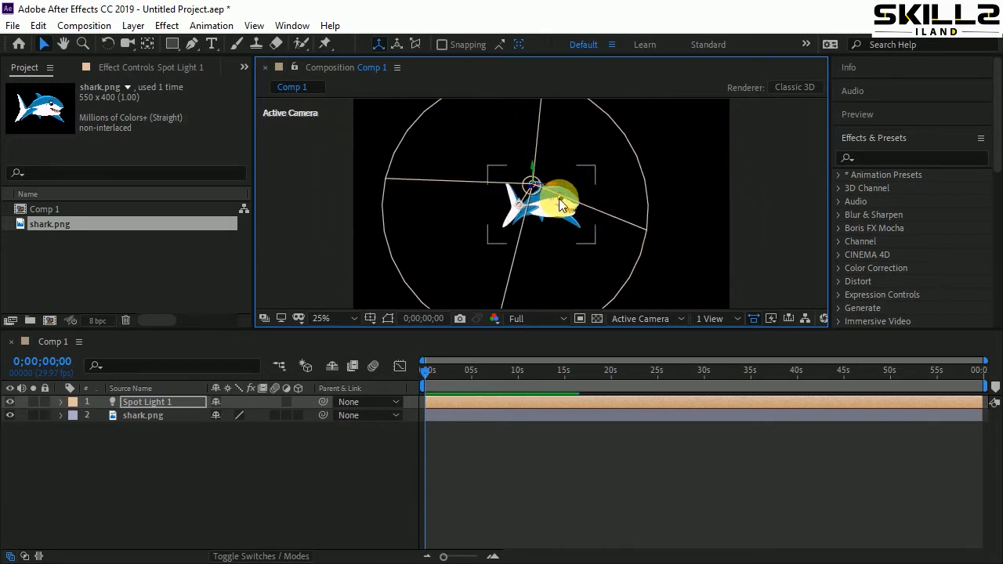
- Make the shark.png layer a 3D layer so that it responds to the light
click(163, 416)
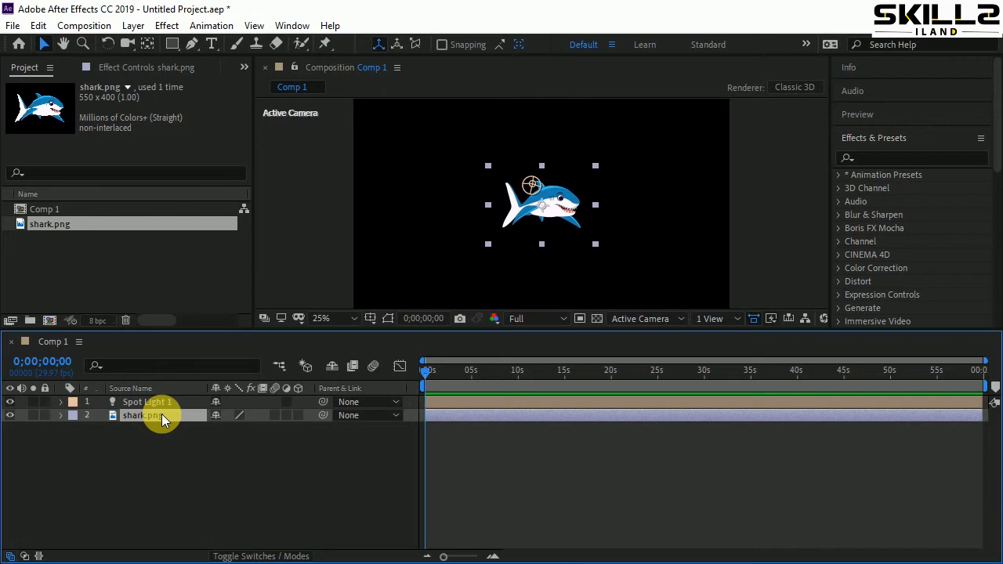
click(299, 415)
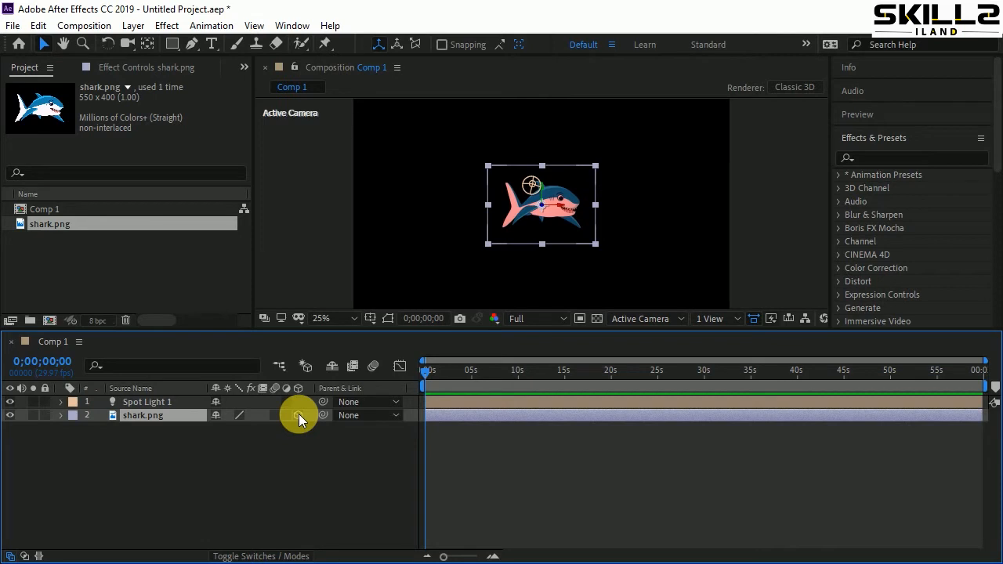
click(272, 557)
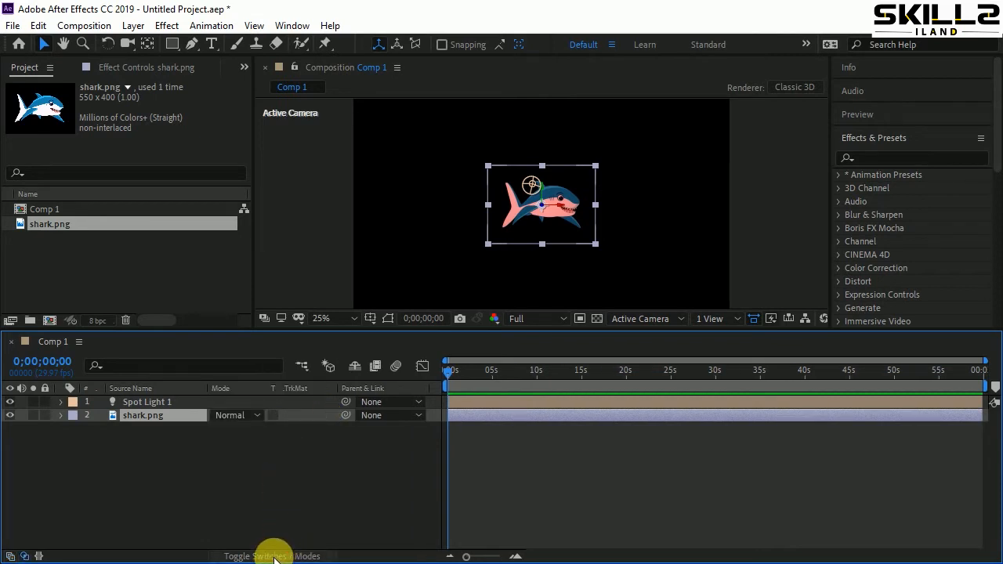
click(272, 557)
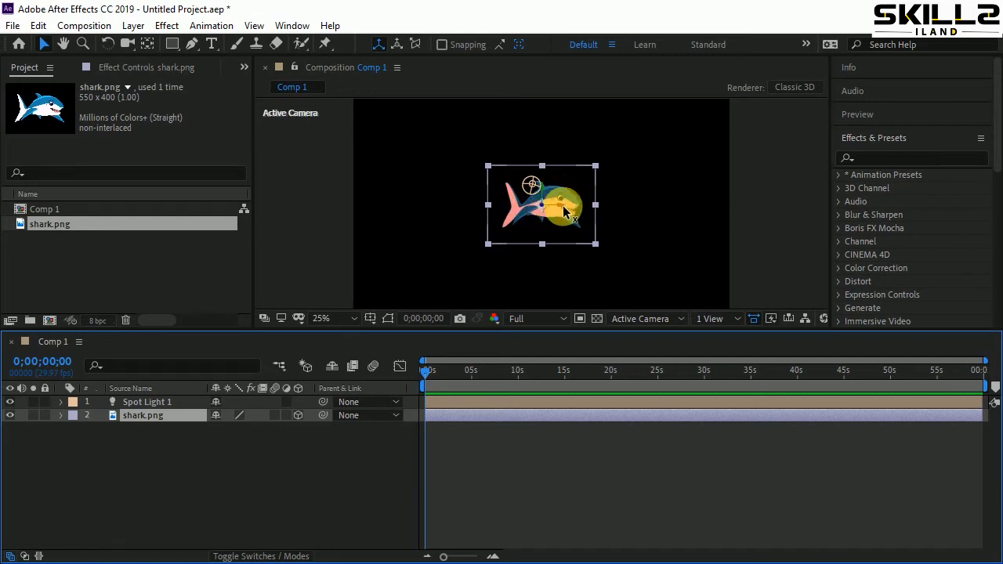
- Move the spot light to just above the shark's head, and delete the Spot Light 1 layer
click(469, 402)
drag(551, 184, 688, 259)
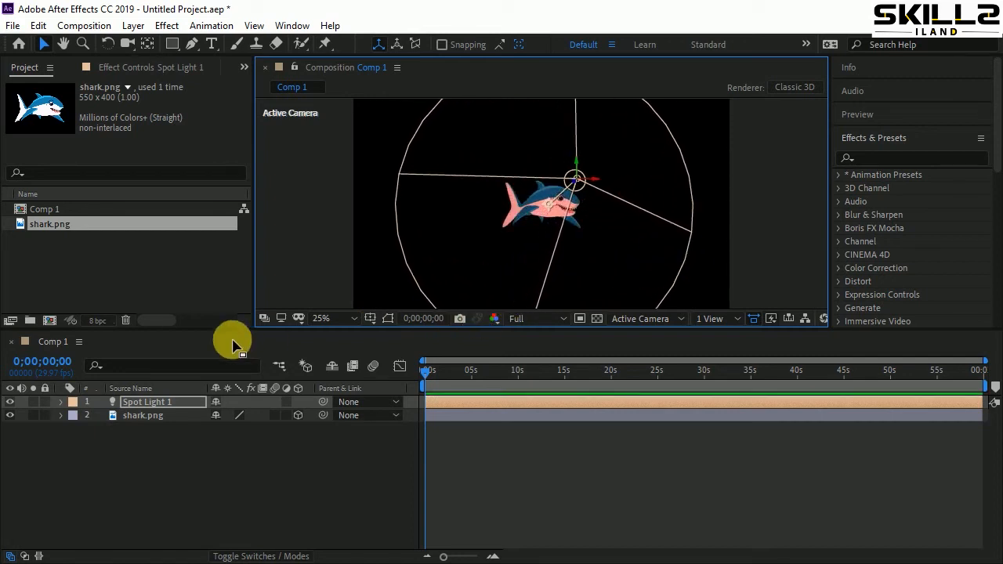
click(139, 412)
click(145, 403)
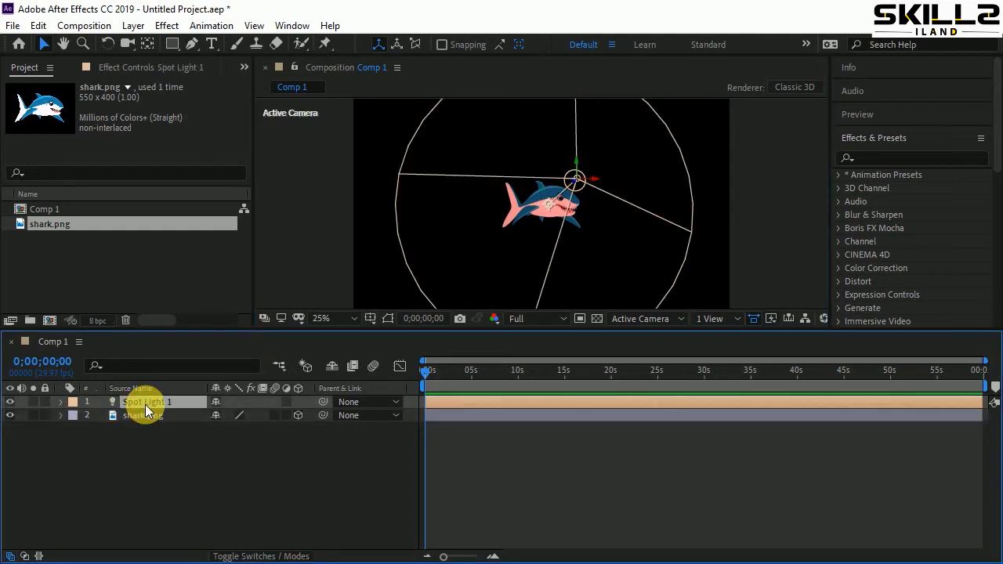
key(Delete)
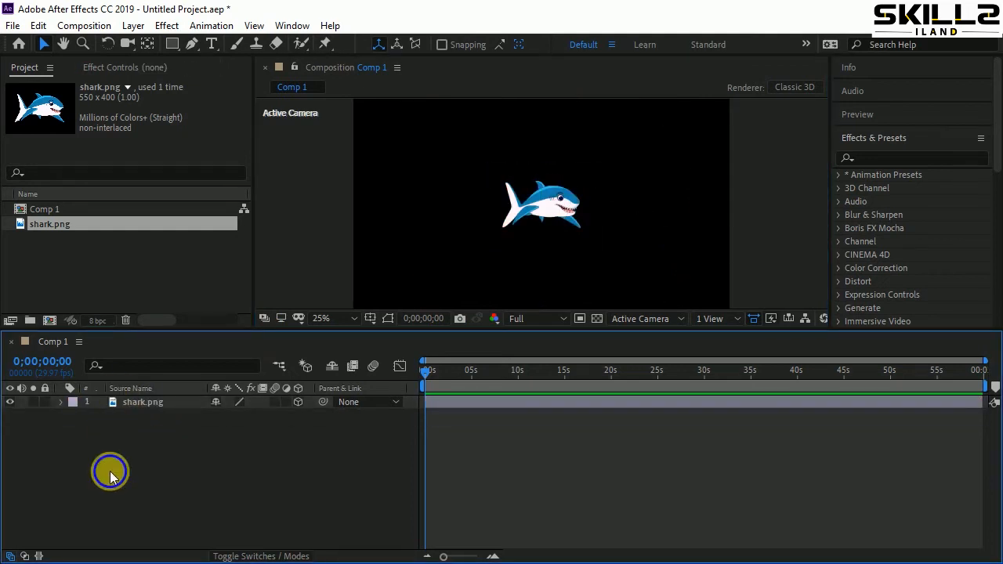
- Add a new light to Comp 1 with the Parallel light type, keeping the pink colour
right_click(110, 472)
mouse_move(179, 300)
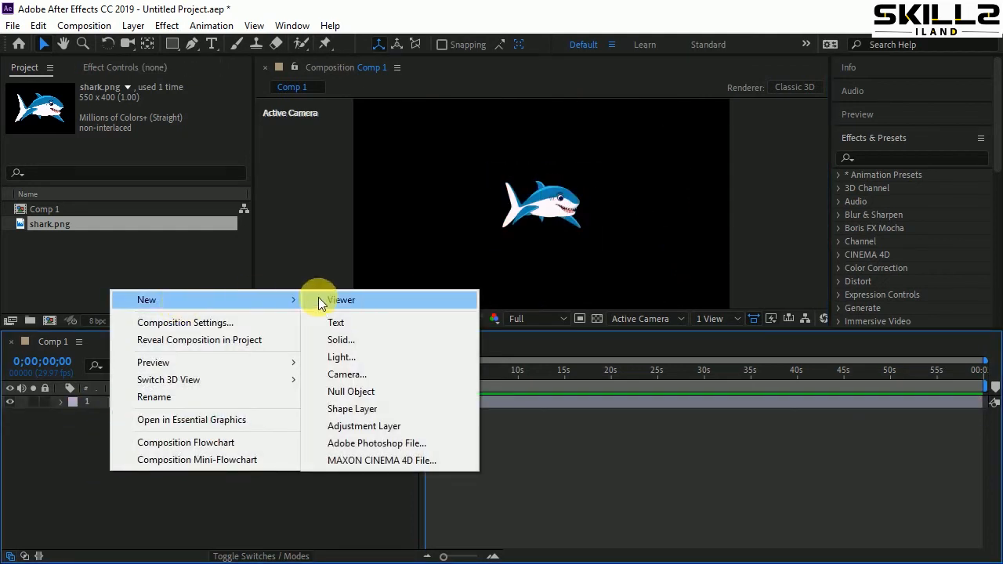
click(380, 357)
click(396, 150)
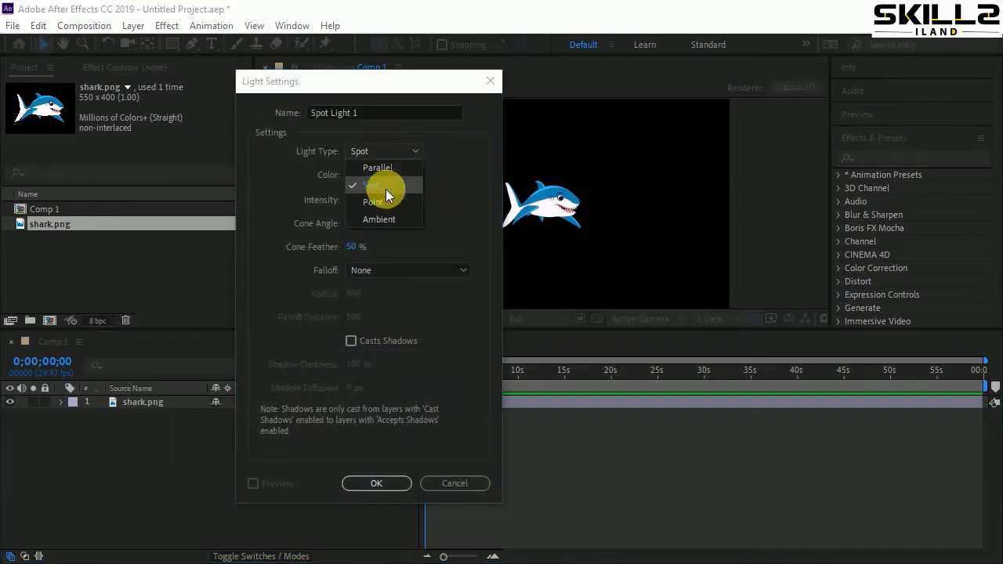
click(377, 168)
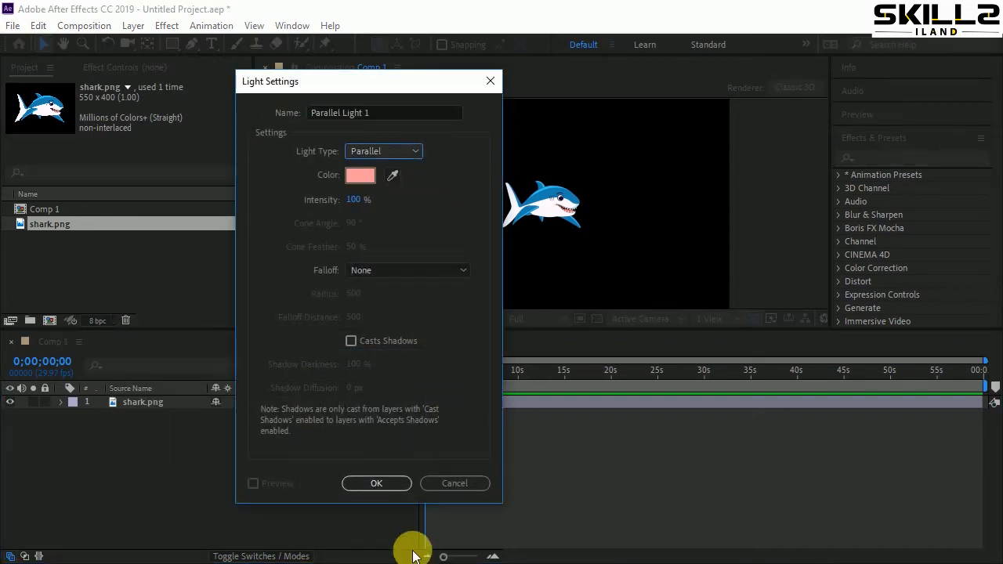
click(377, 483)
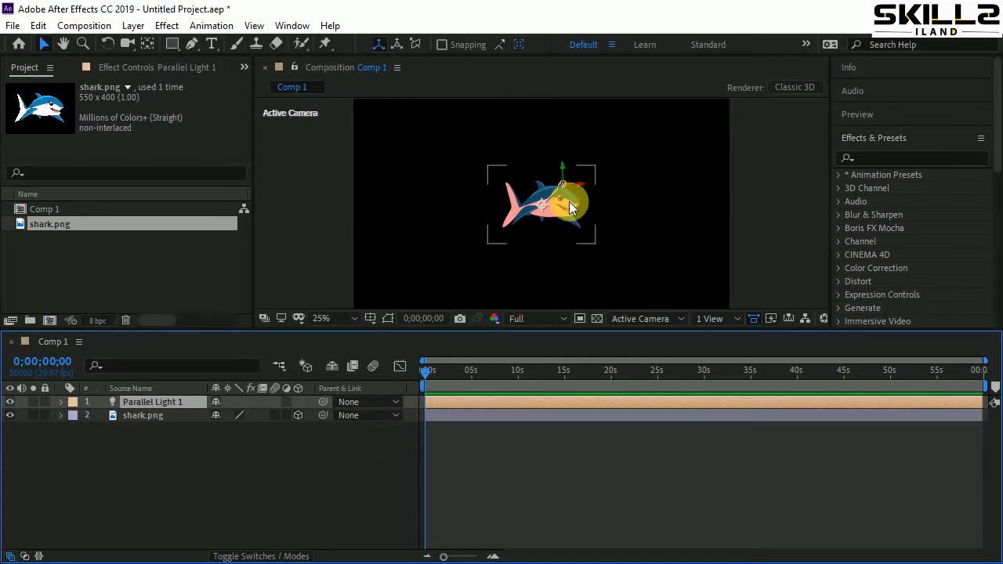
- Reposition the parallel light and its target around the lower part of the shark, and delete the Parallel Light 1 layer
drag(579, 186, 740, 193)
drag(496, 186, 564, 212)
mouse_move(606, 294)
mouse_down()
mouse_move(486, 353)
mouse_move(819, 83)
mouse_move(591, 282)
mouse_up()
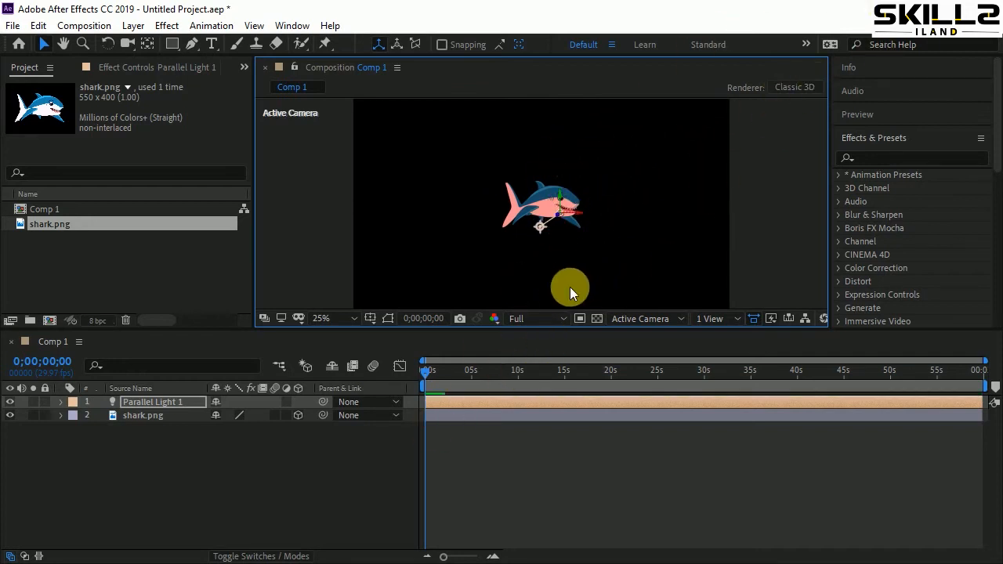
click(182, 400)
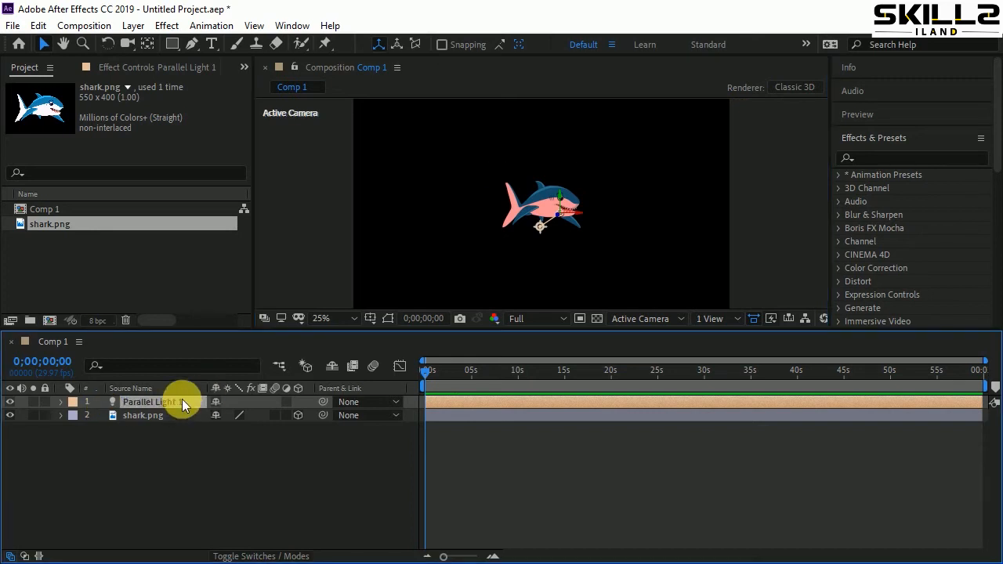
key(Delete)
- Add a new light to Comp 1 with the Point light type, keeping the pink colour and 100% intensity
right_click(158, 437)
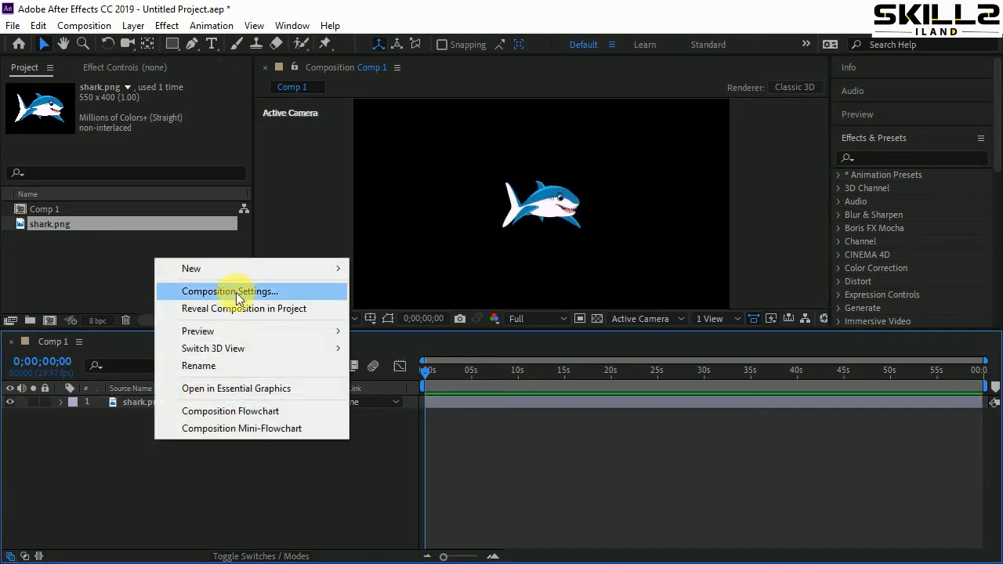
mouse_move(243, 270)
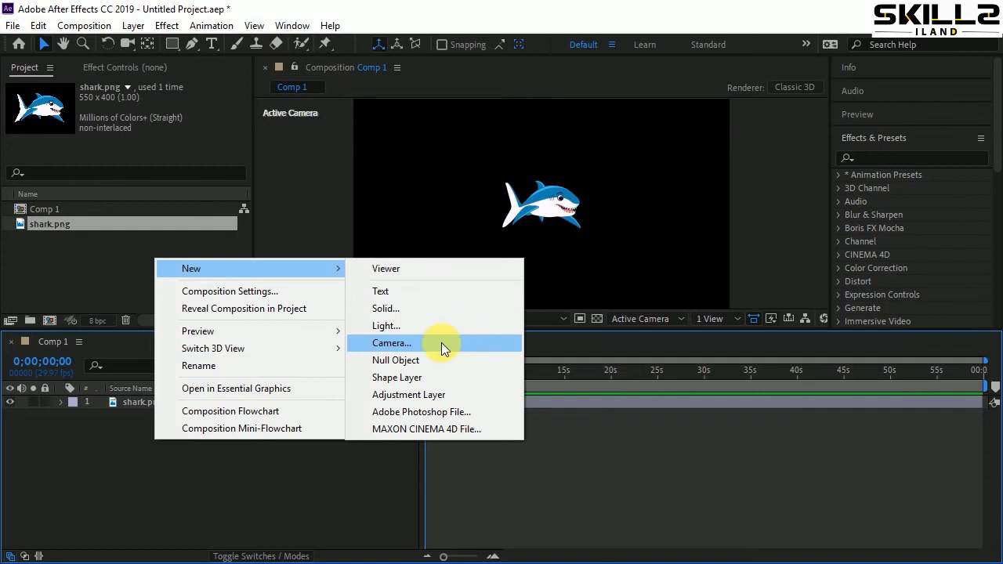
click(430, 325)
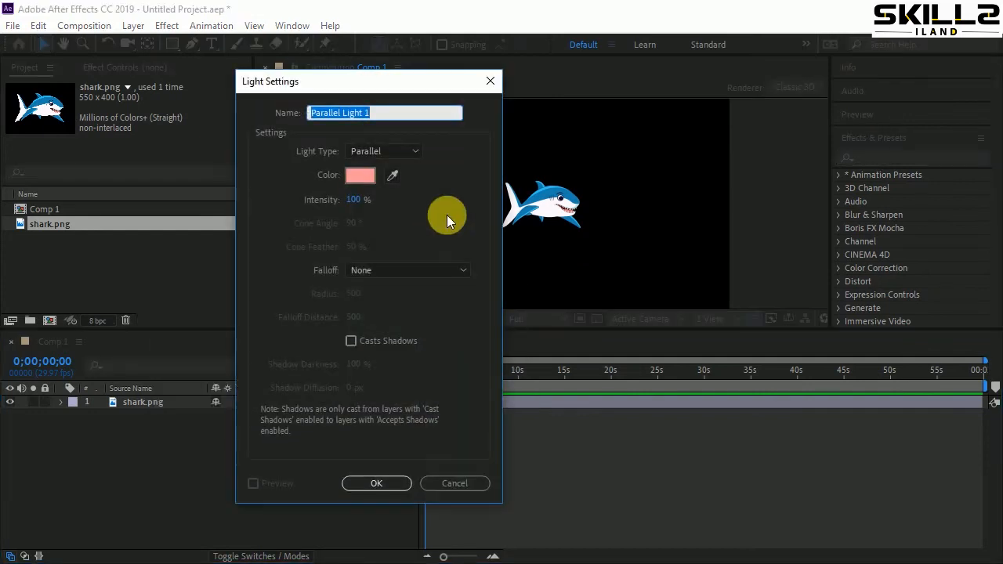
click(395, 146)
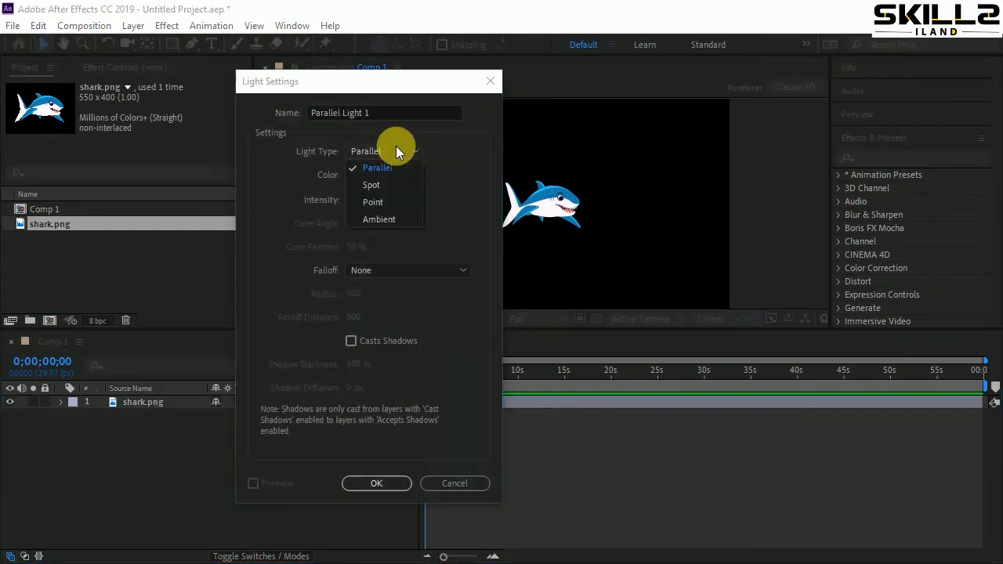
click(380, 204)
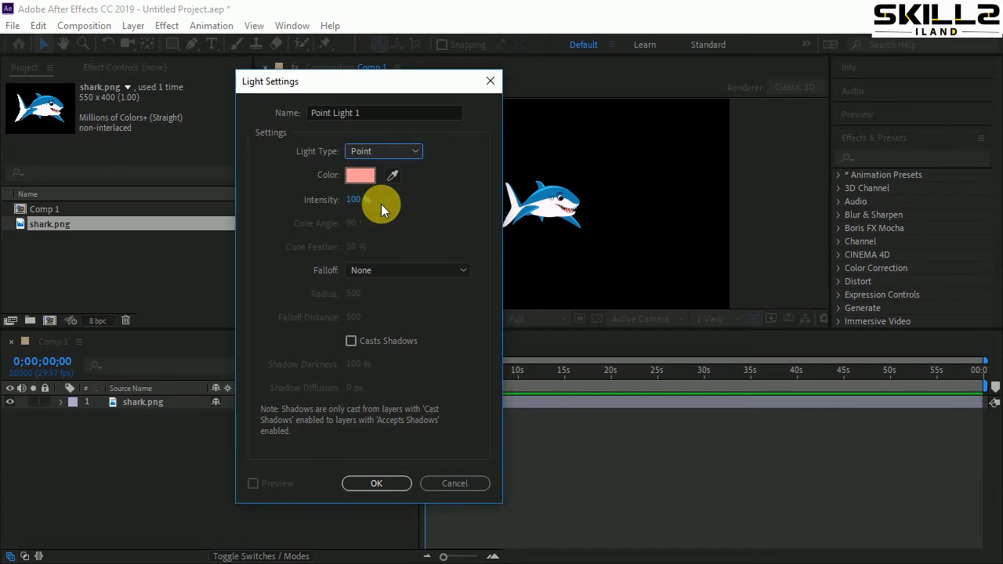
click(382, 488)
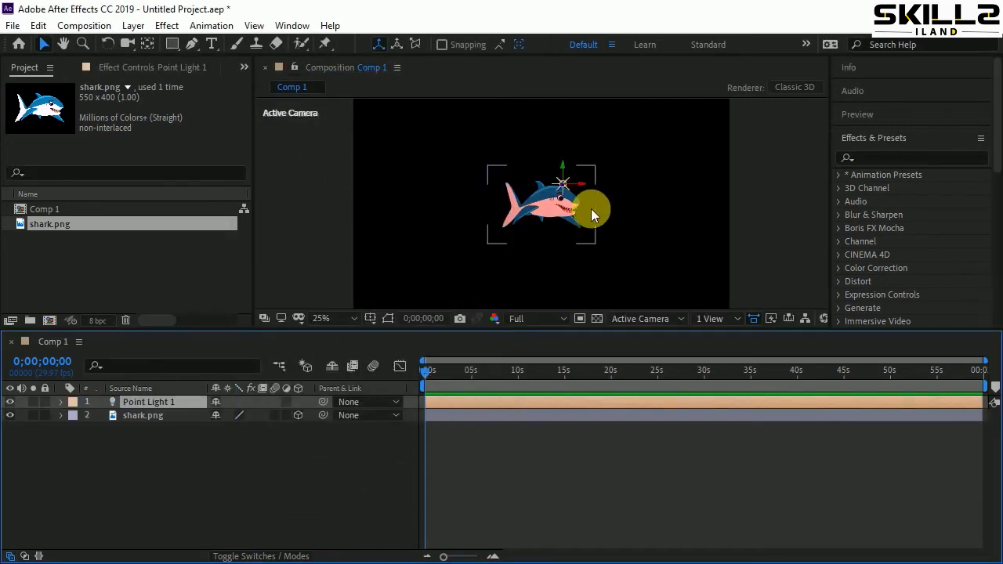
- Move the point light along its depth axis closer to the shark, and delete the Point Light 1 layer
drag(588, 192, 506, 297)
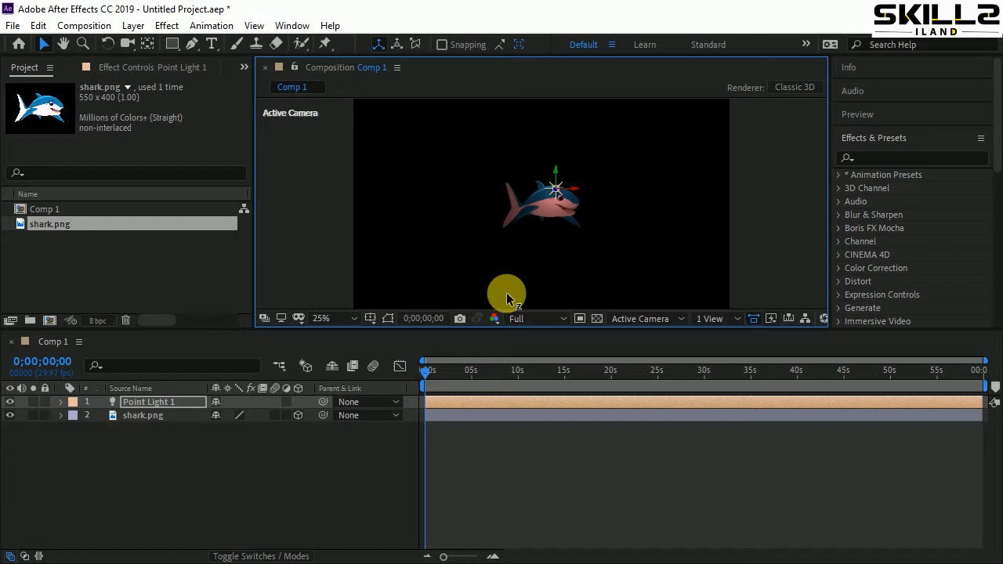
mouse_move(507, 297)
mouse_down()
mouse_move(678, 196)
mouse_move(418, 315)
mouse_move(541, 274)
mouse_move(519, 289)
mouse_up()
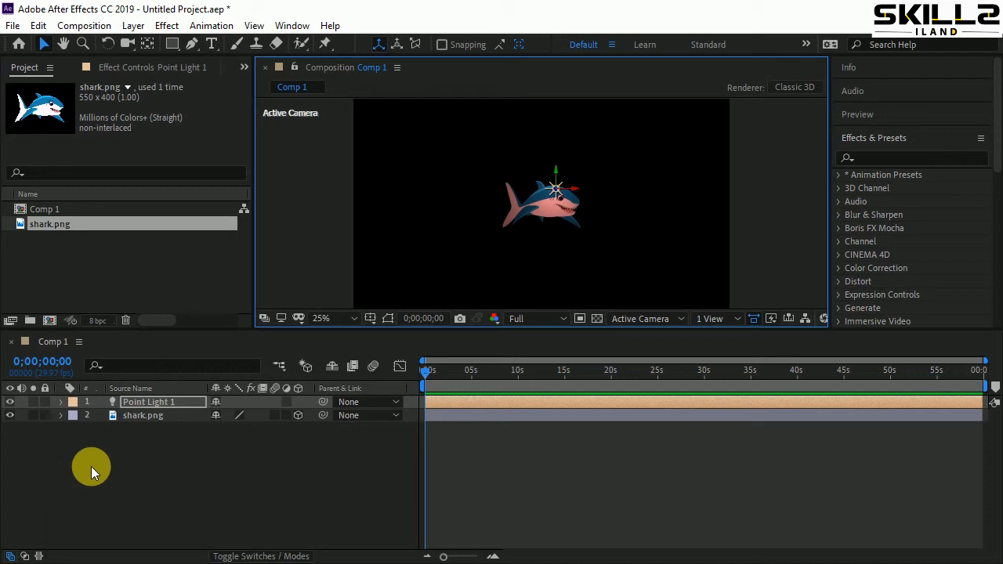
click(152, 416)
click(153, 406)
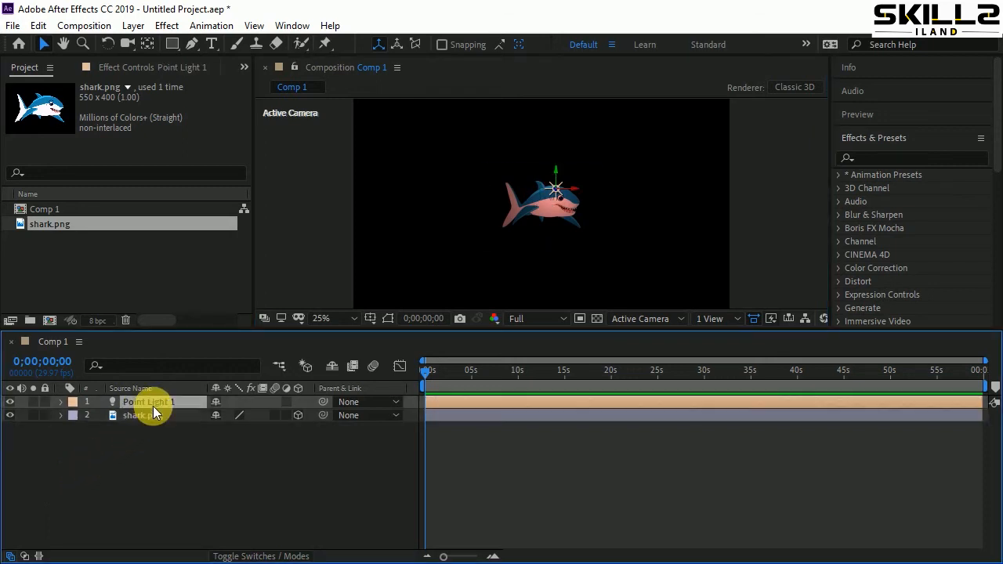
key(Delete)
- Add a new light to Comp 1 with the Ambient light type, keeping the pink colour and 100% intensity
right_click(122, 467)
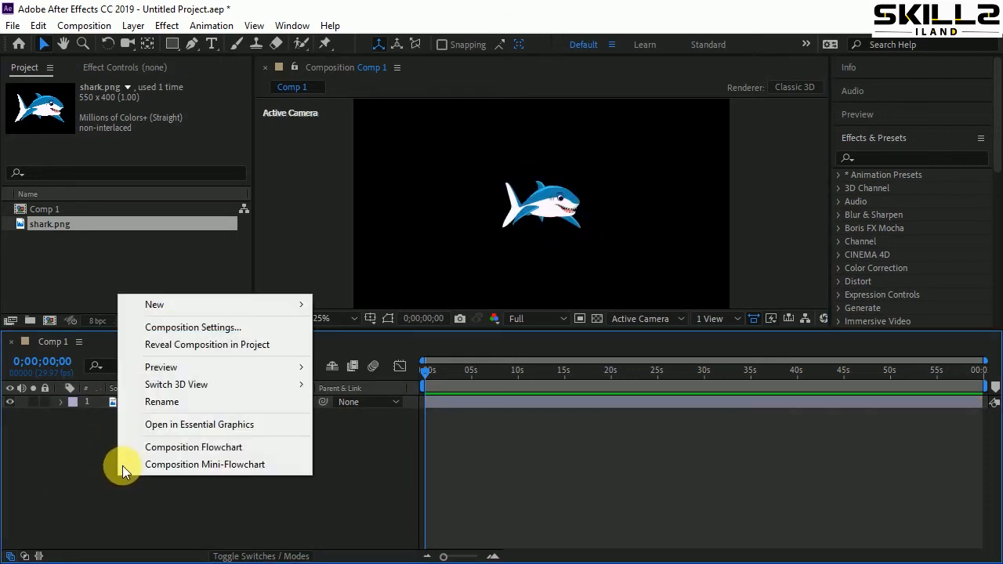
mouse_move(287, 307)
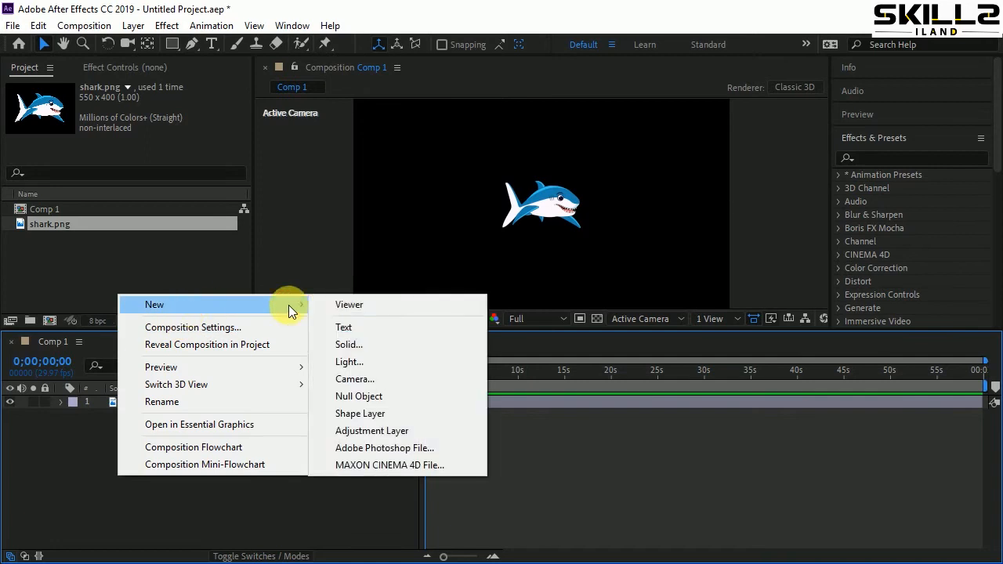
click(411, 363)
click(402, 151)
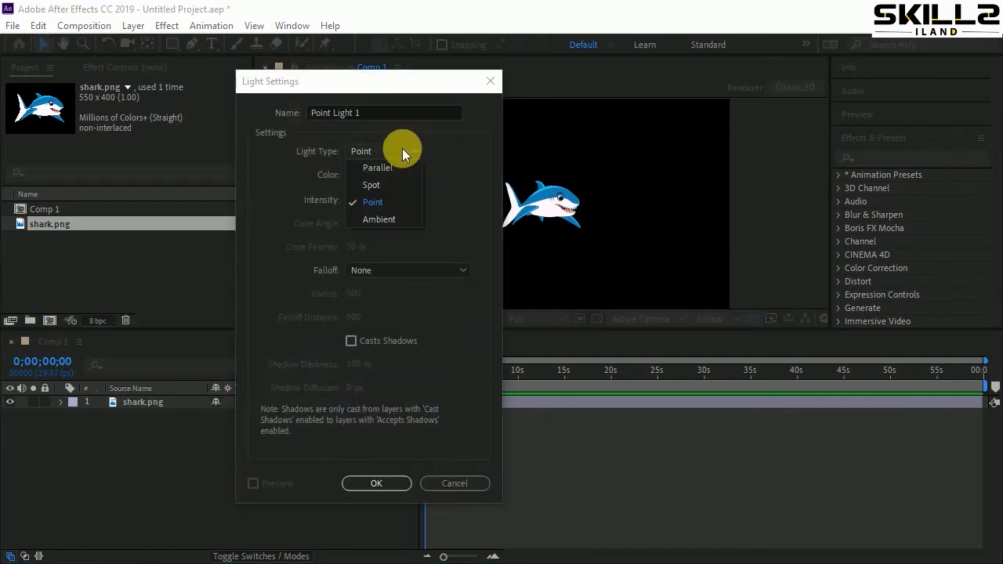
click(399, 222)
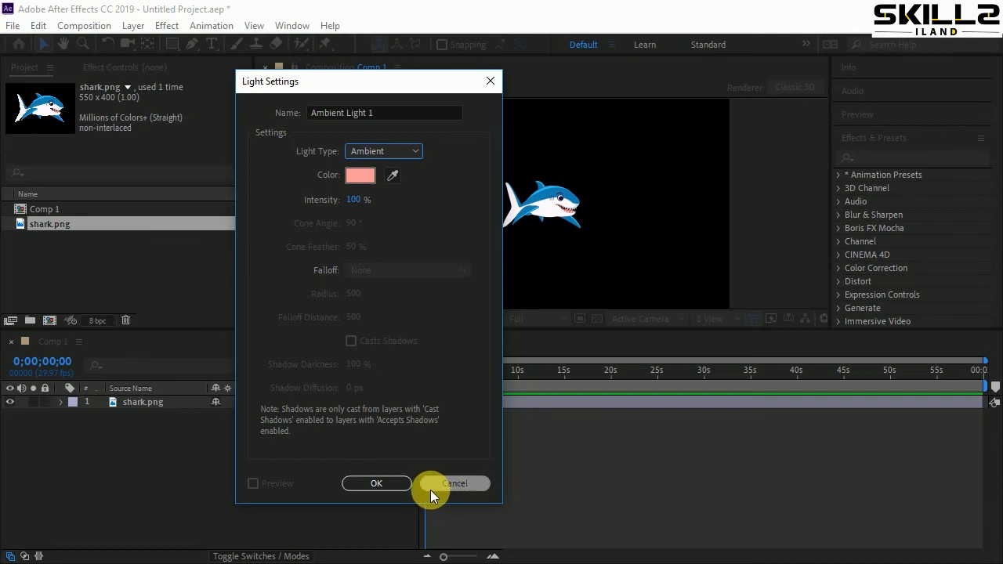
click(394, 487)
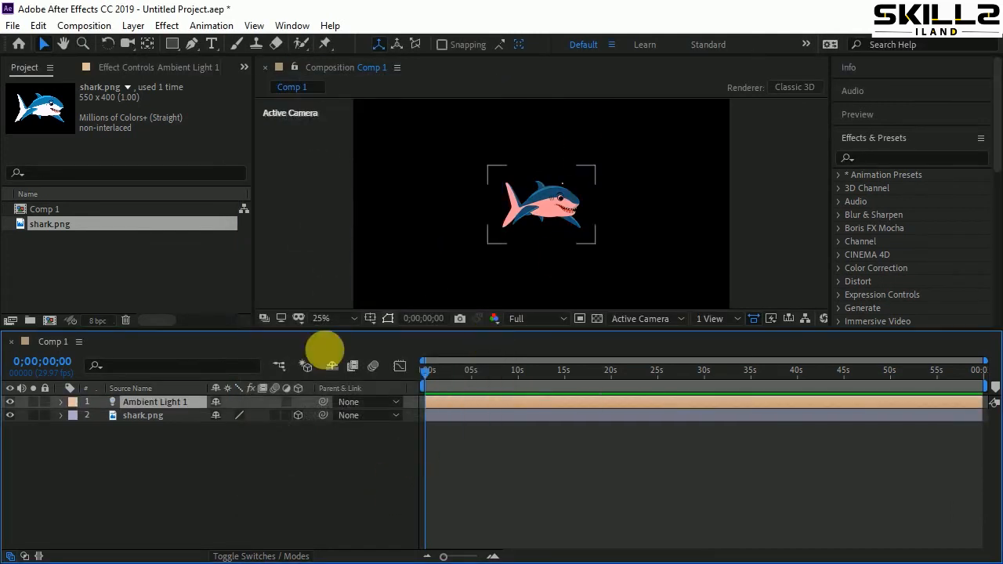
- Examine how the ambient light affects the shark in the composition at different magnifications
scroll(531, 210, down, 1)
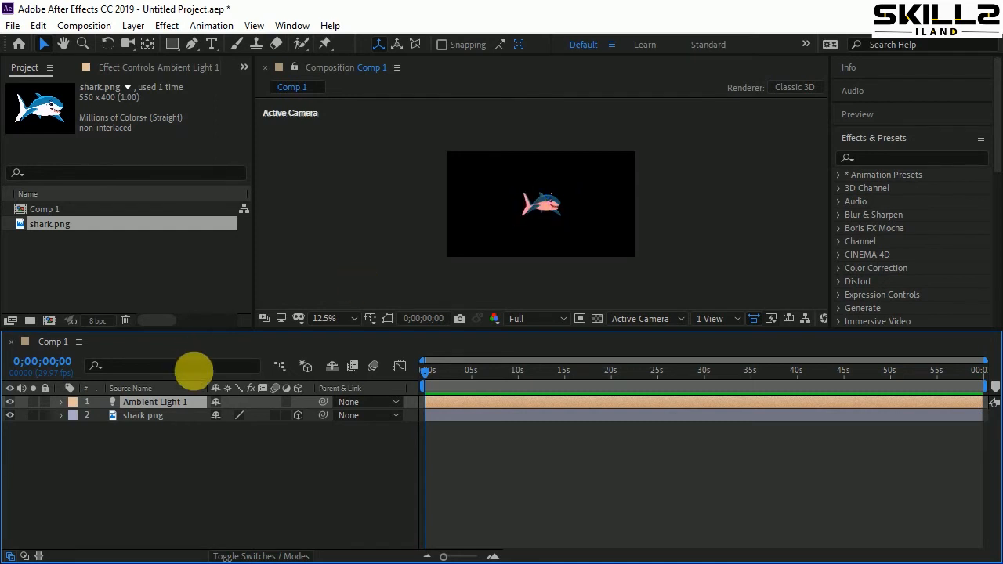
click(157, 415)
click(157, 399)
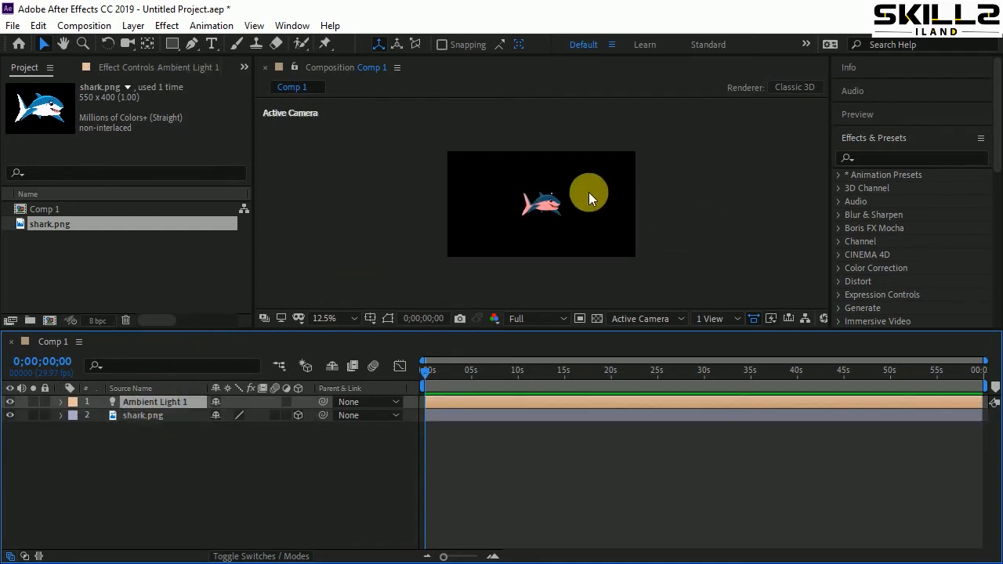
key(slash)
key(comma)
key(comma)
key(comma)
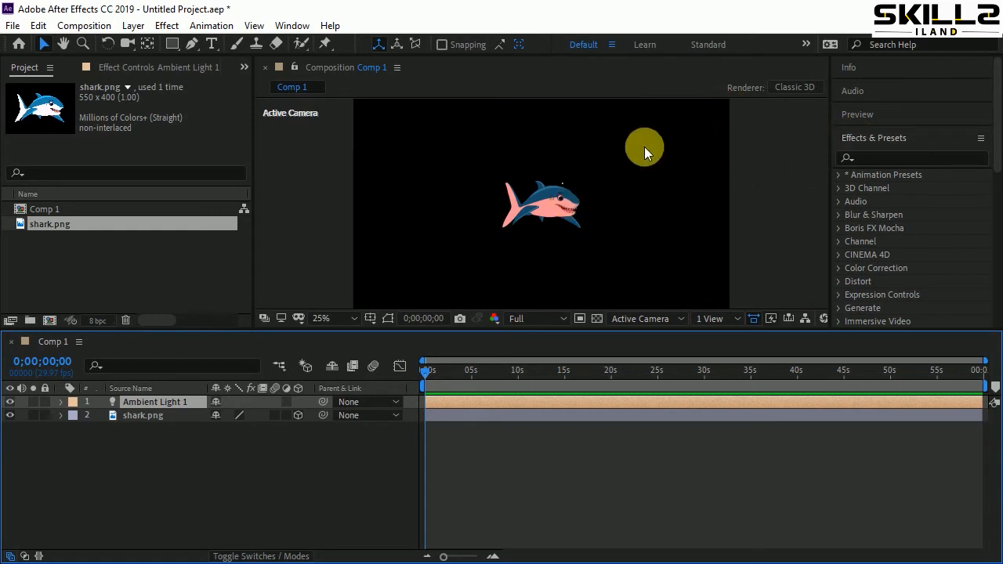
key(comma)
key(period)
key(period)
key(comma)
key(comma)
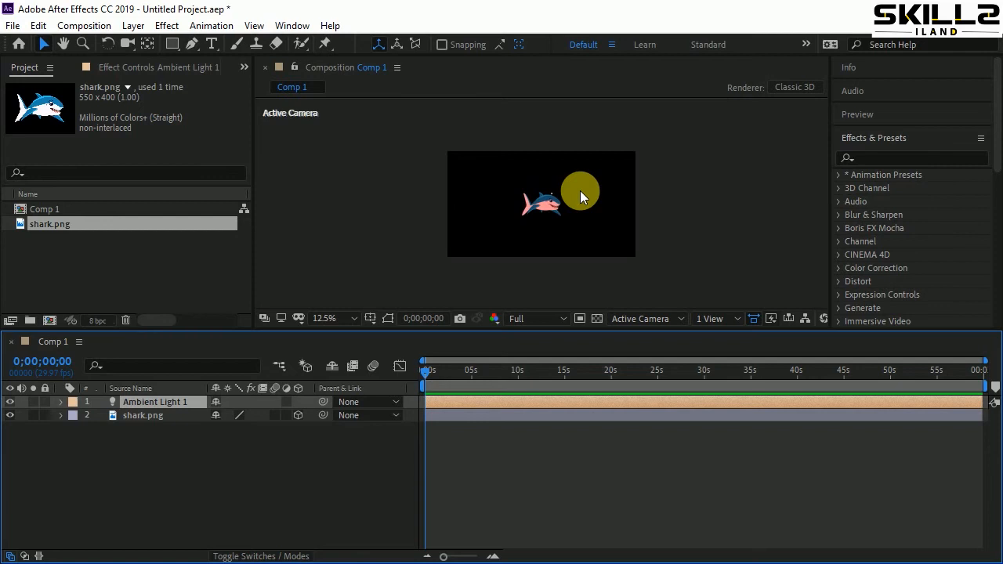
- Delete the Ambient Light 1 layer from Comp 1
click(157, 415)
click(163, 401)
key(Delete)
- Add a new light to Comp 1 with the Spot light type, keeping the 90° cone angle and 50% cone feather
right_click(123, 470)
mouse_move(212, 301)
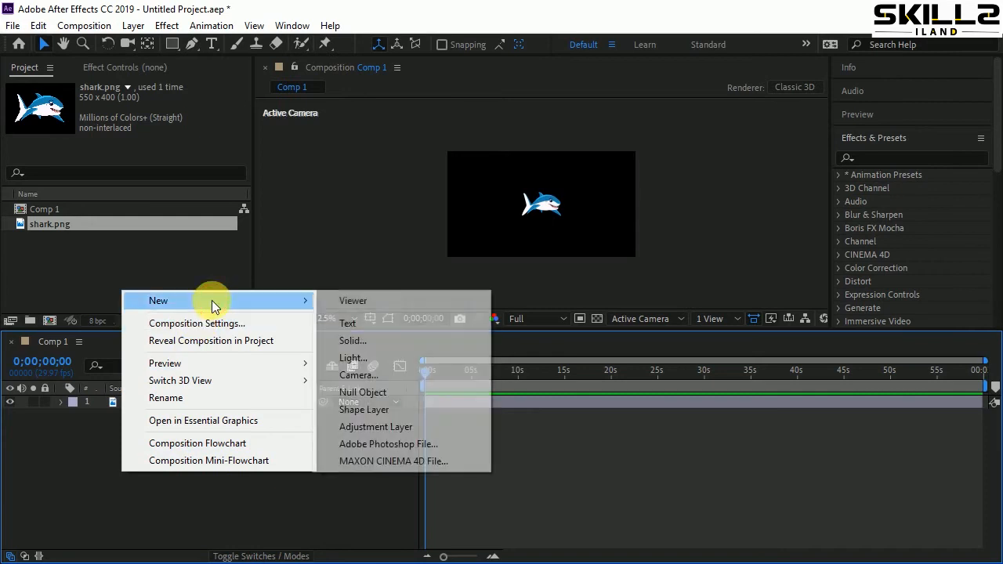
click(376, 358)
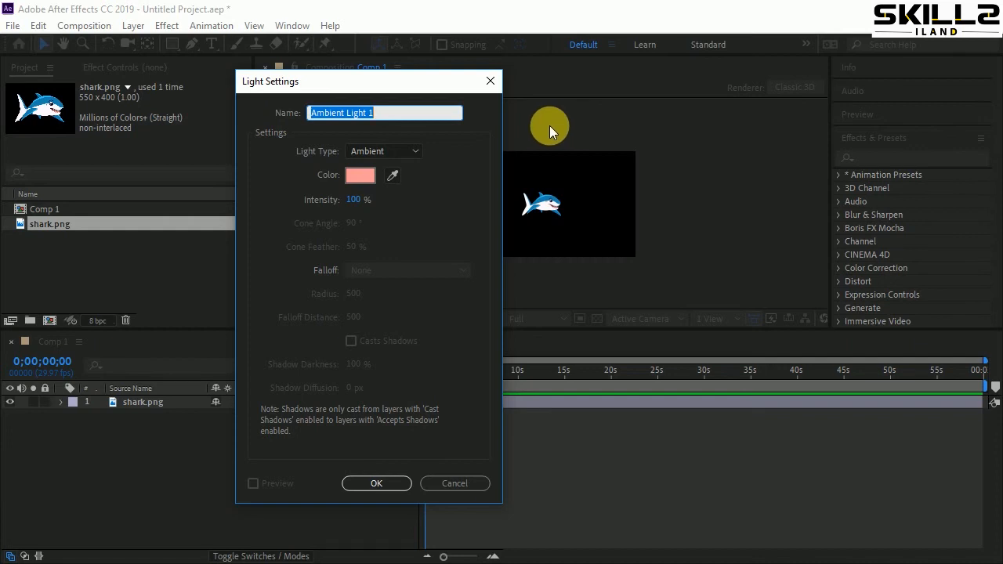
click(397, 151)
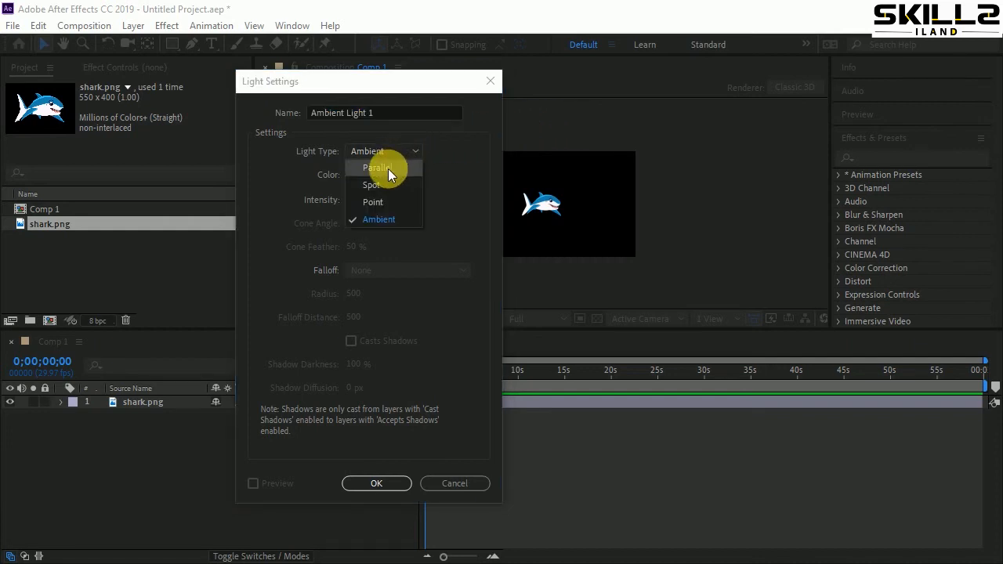
click(382, 185)
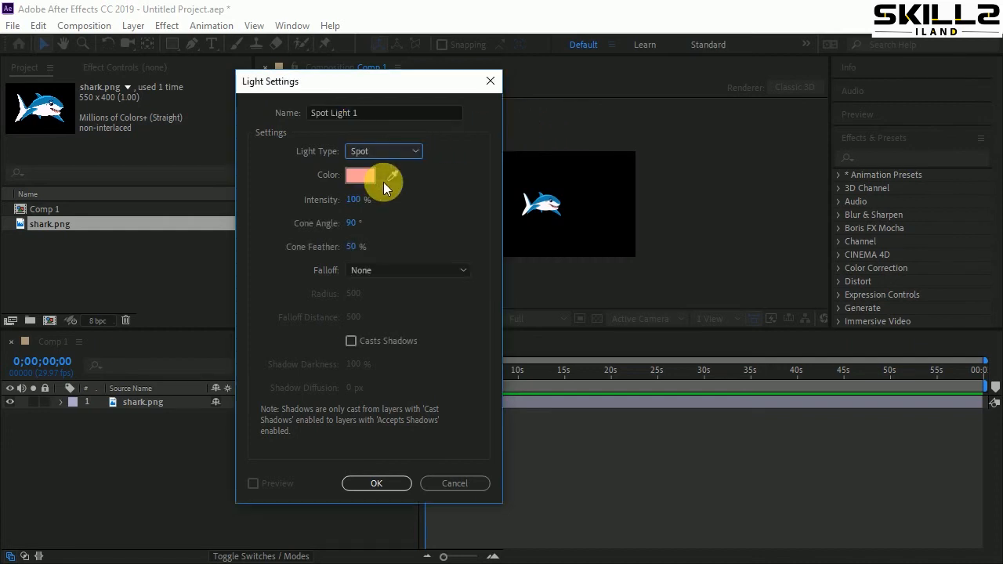
click(377, 481)
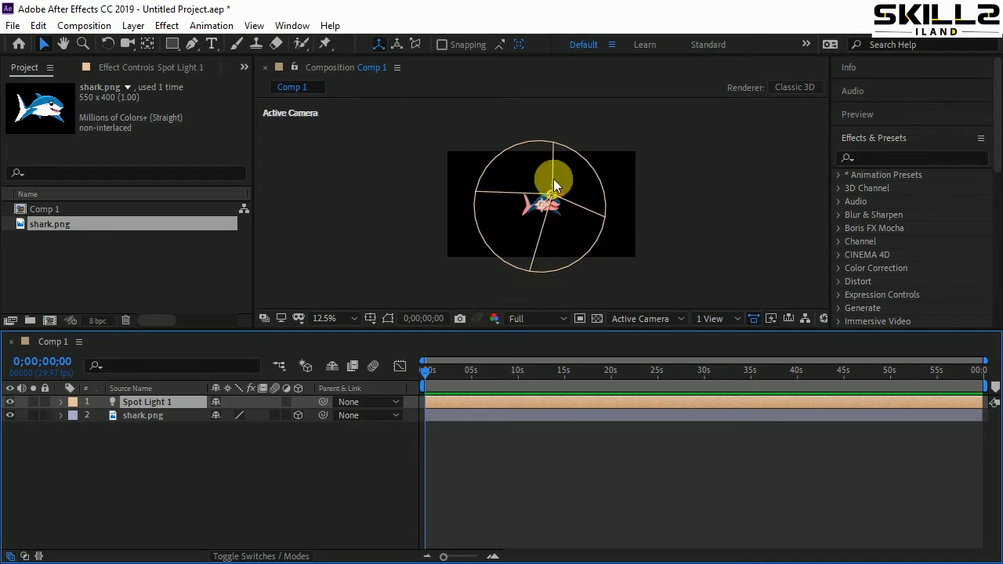
- Examine the Transform properties of the Spot Light 1 layer
scroll(553, 174, up, 3)
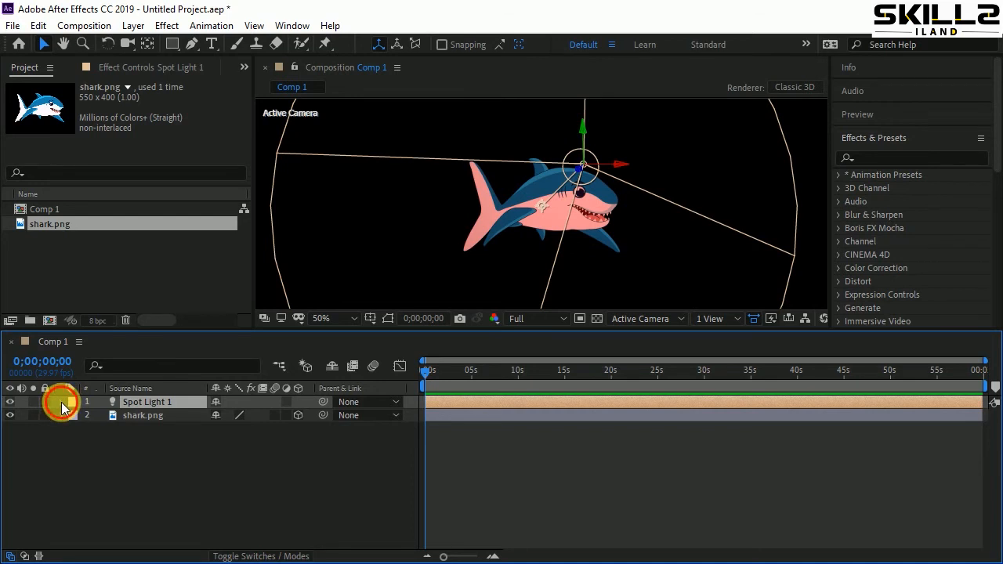
click(61, 402)
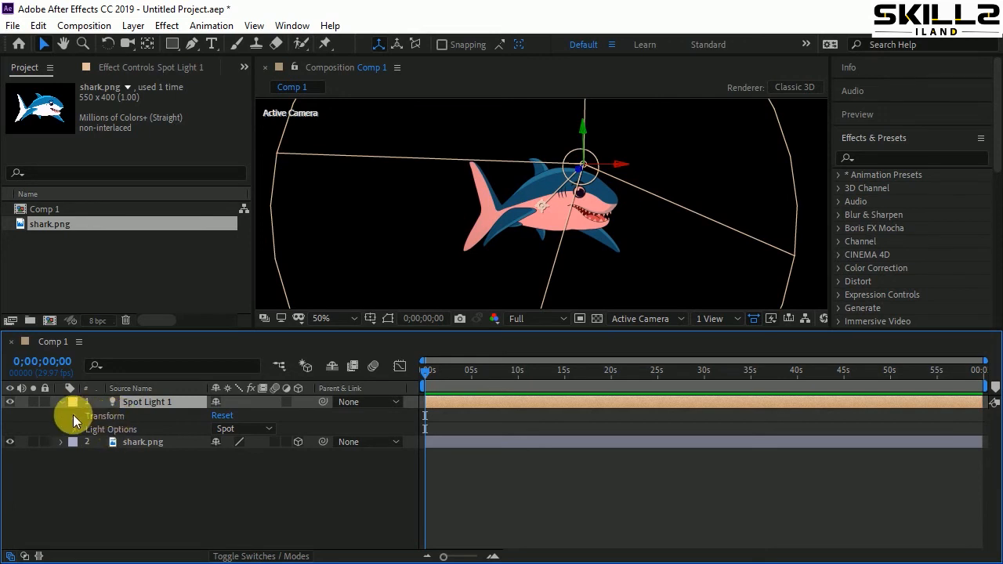
click(75, 416)
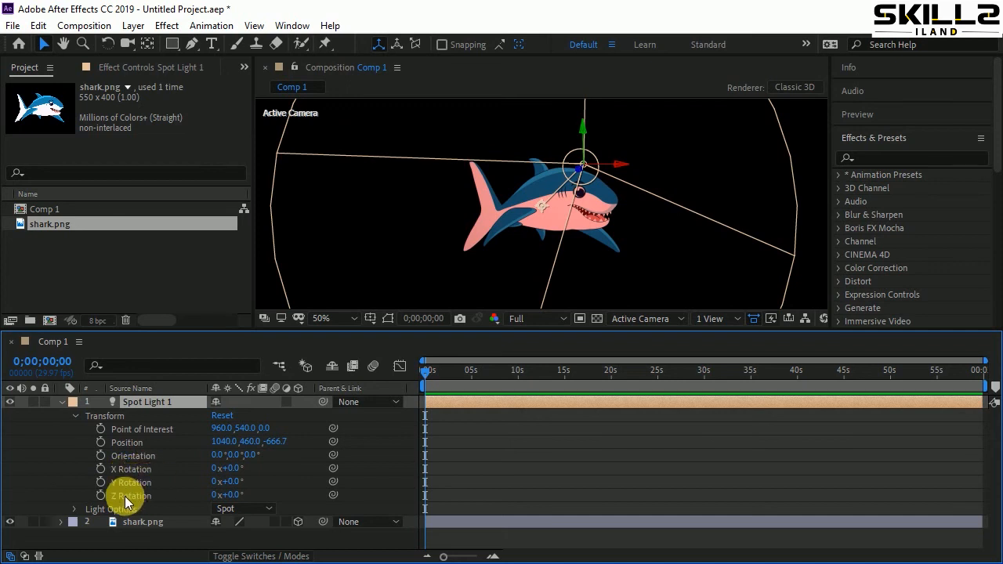
click(77, 417)
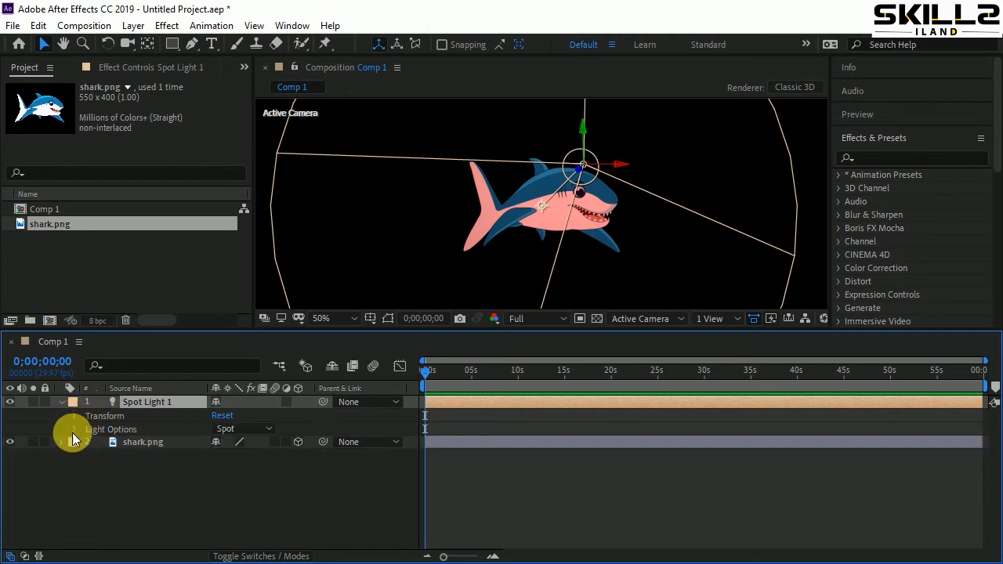
- In the spot light's Light Options, set the intensity to 99% and the colour to teal 039589
click(75, 429)
scroll(270, 502, up, 2)
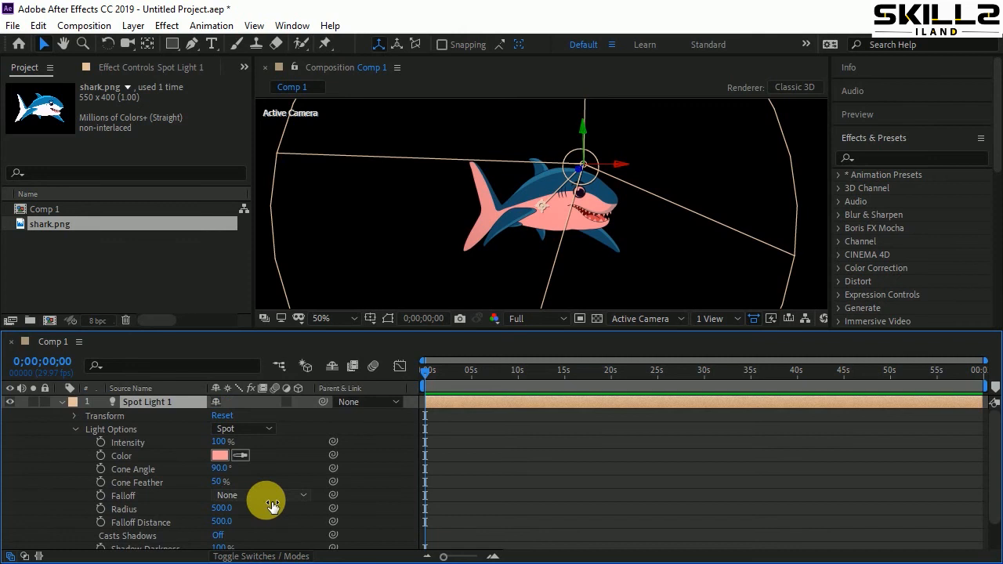
drag(517, 335, 514, 227)
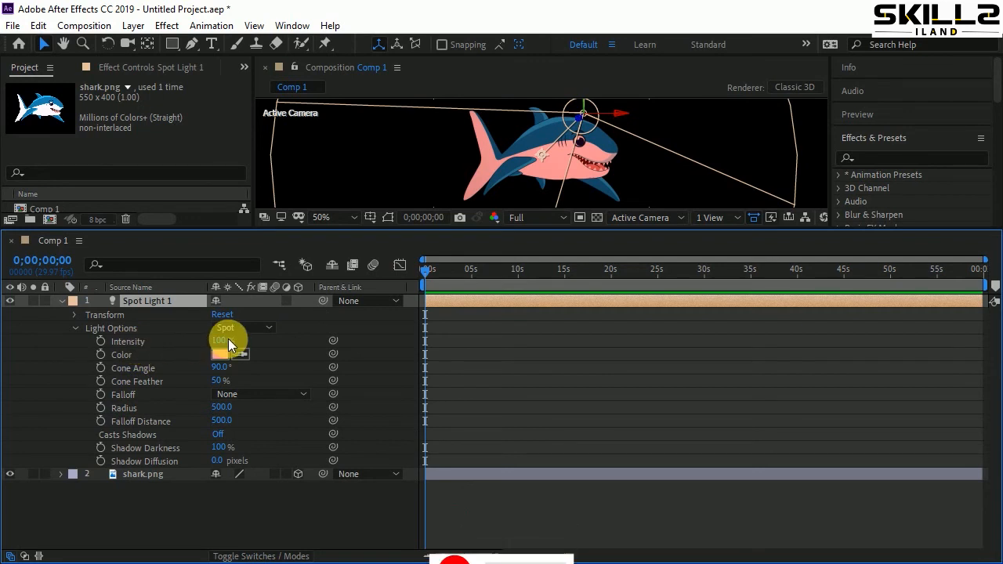
mouse_move(233, 339)
mouse_down()
mouse_move(283, 338)
mouse_move(208, 350)
mouse_move(290, 336)
mouse_move(224, 340)
mouse_up()
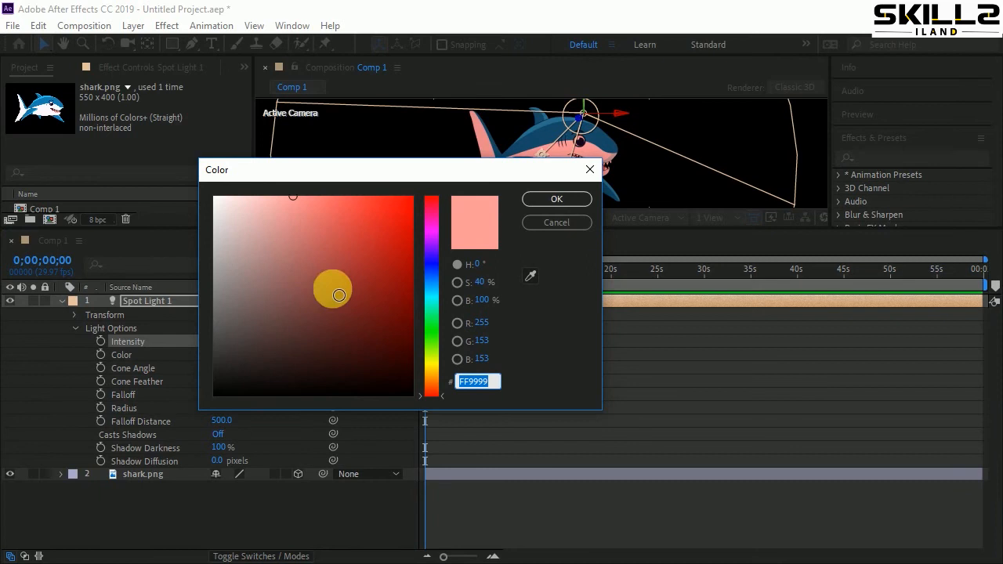
click(431, 298)
click(394, 279)
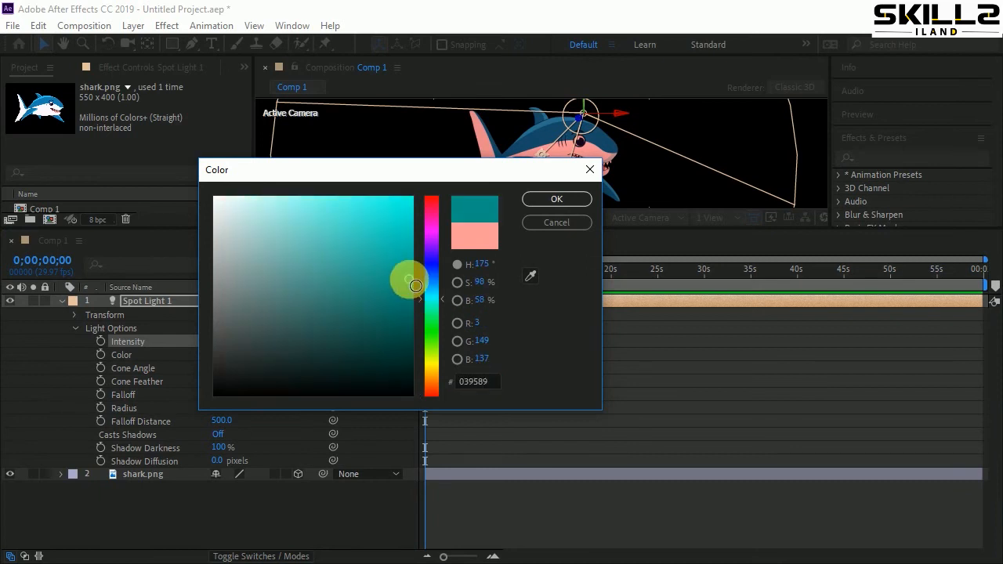
click(549, 196)
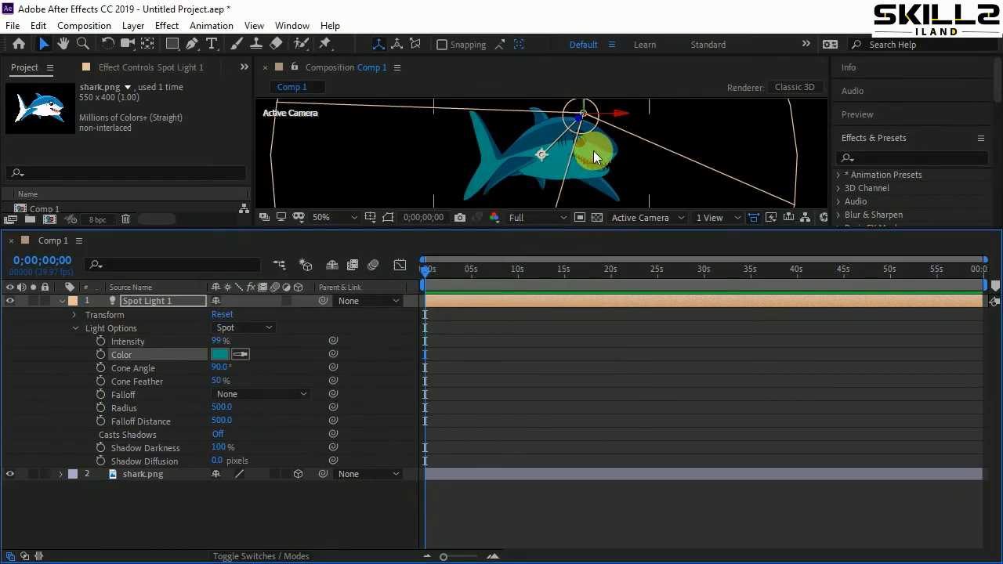
- Set the spot light's cone feather to 57% and its cone angle to 61°
mouse_move(222, 373)
mouse_down()
mouse_move(196, 369)
mouse_move(231, 365)
mouse_move(172, 381)
mouse_move(214, 374)
mouse_up()
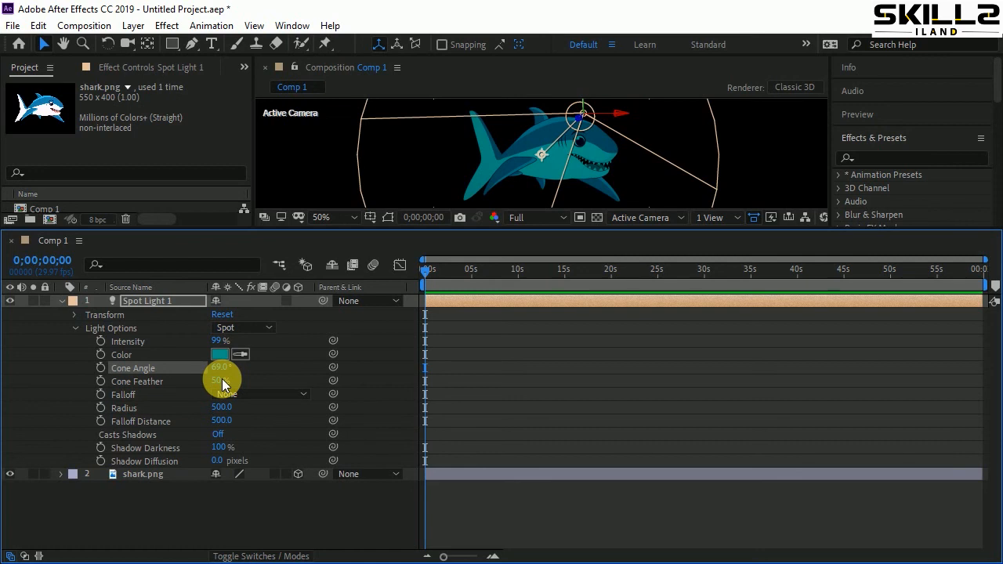
drag(224, 371, 105, 380)
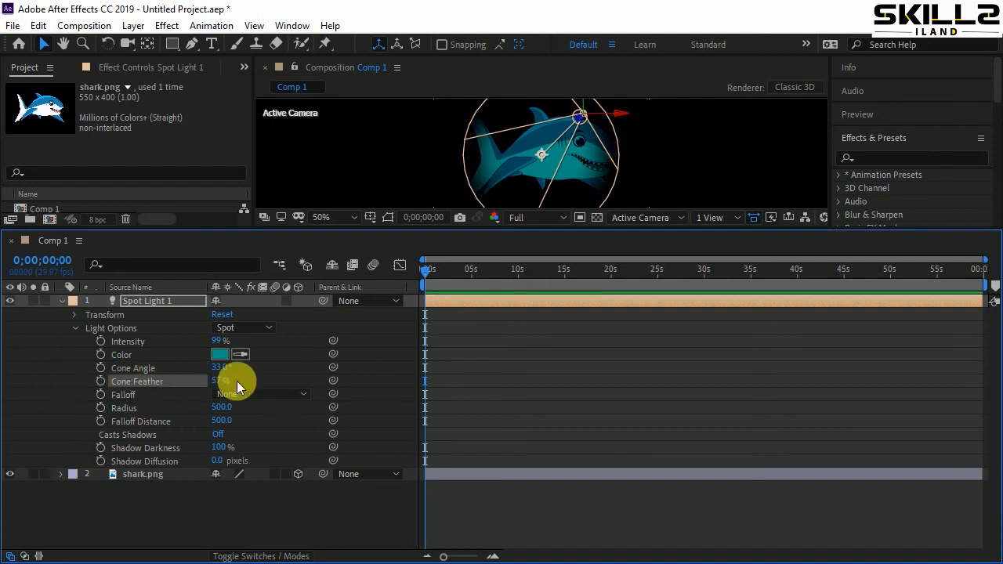
drag(224, 369, 249, 372)
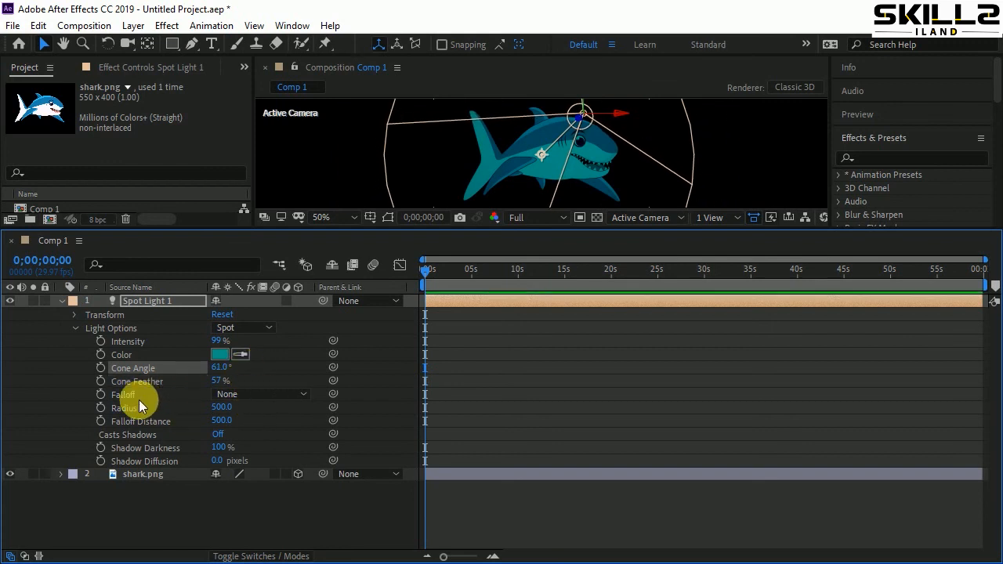
- Try the Smooth falloff on the spot light and return its falloff to None
click(247, 395)
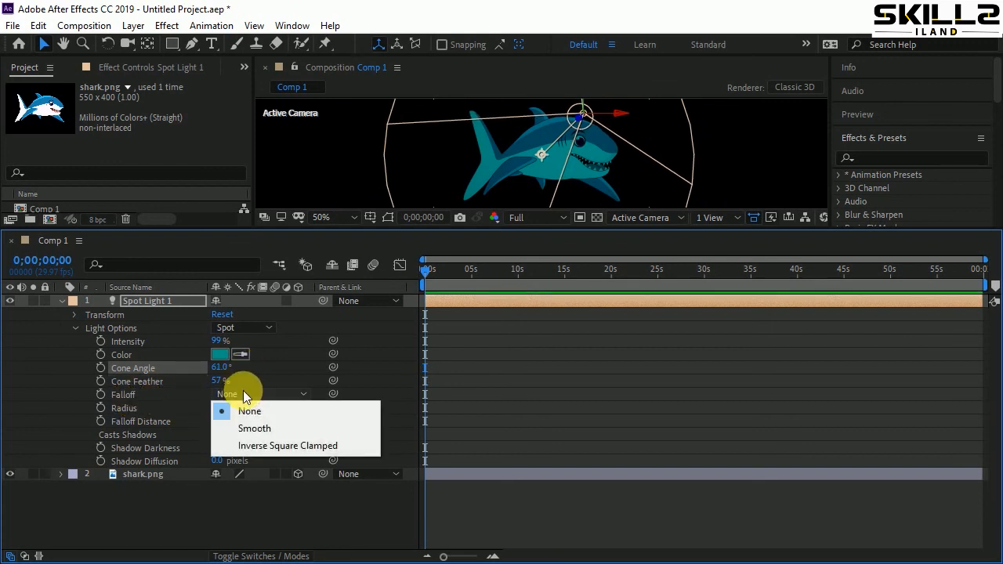
click(267, 431)
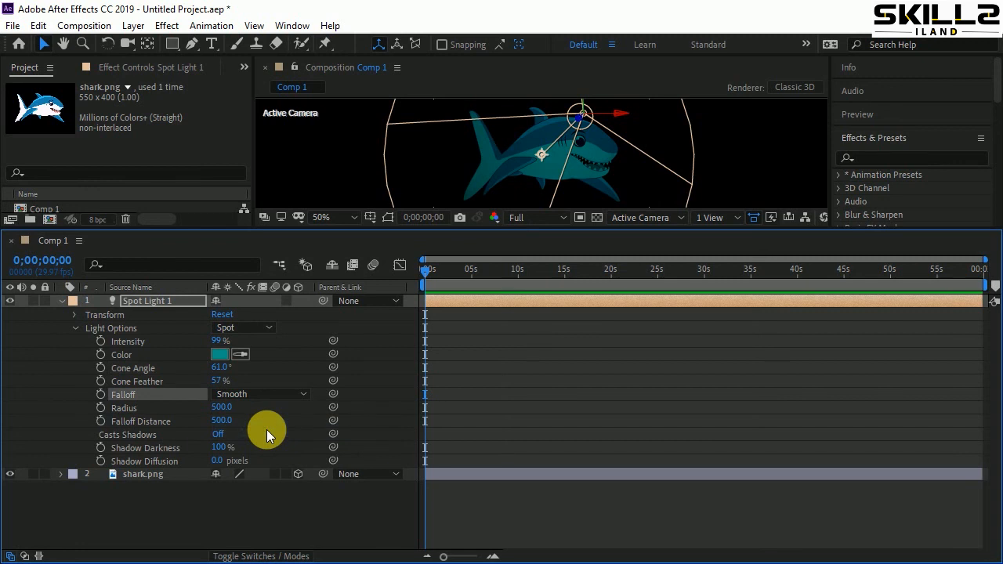
click(274, 396)
click(264, 408)
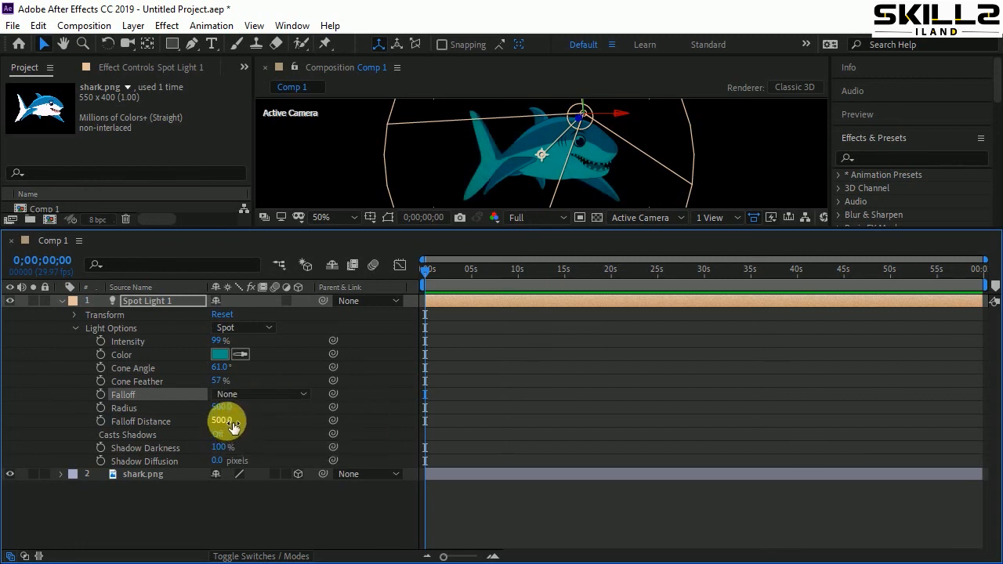
- Set the spot light's radius to 503 and turn its shadow casting on, finishing with the layer's properties collapsed
drag(218, 405, 241, 426)
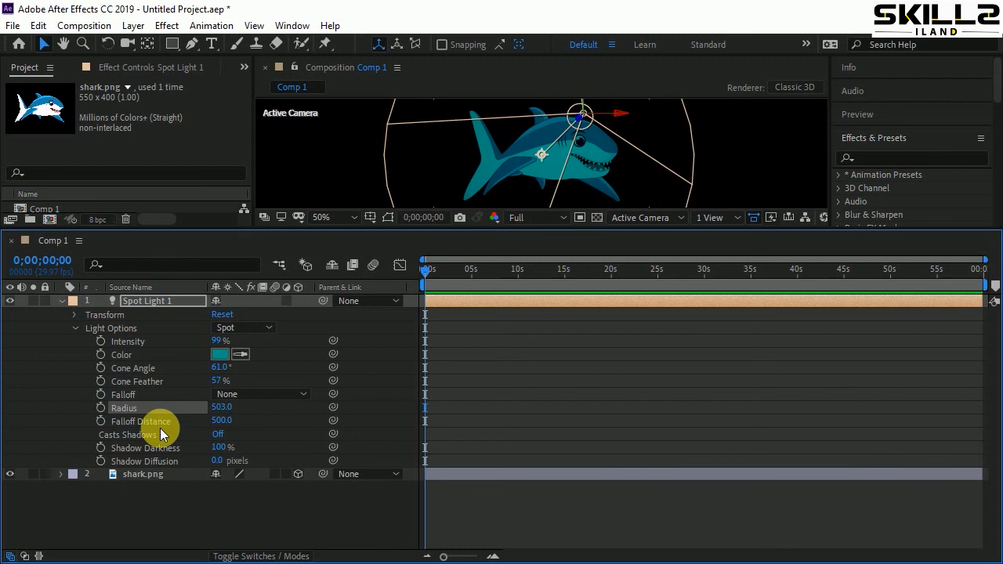
click(222, 435)
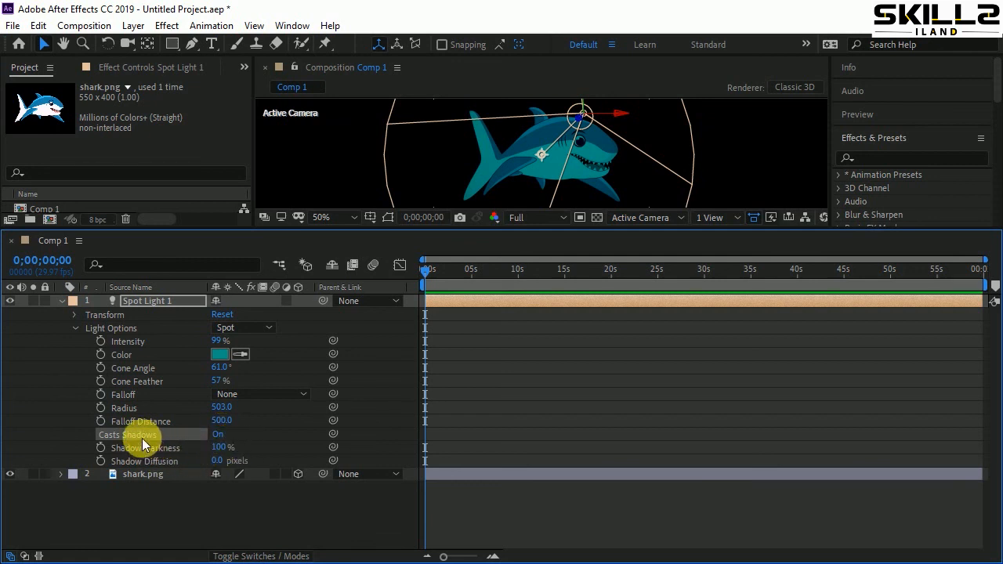
click(218, 448)
click(63, 301)
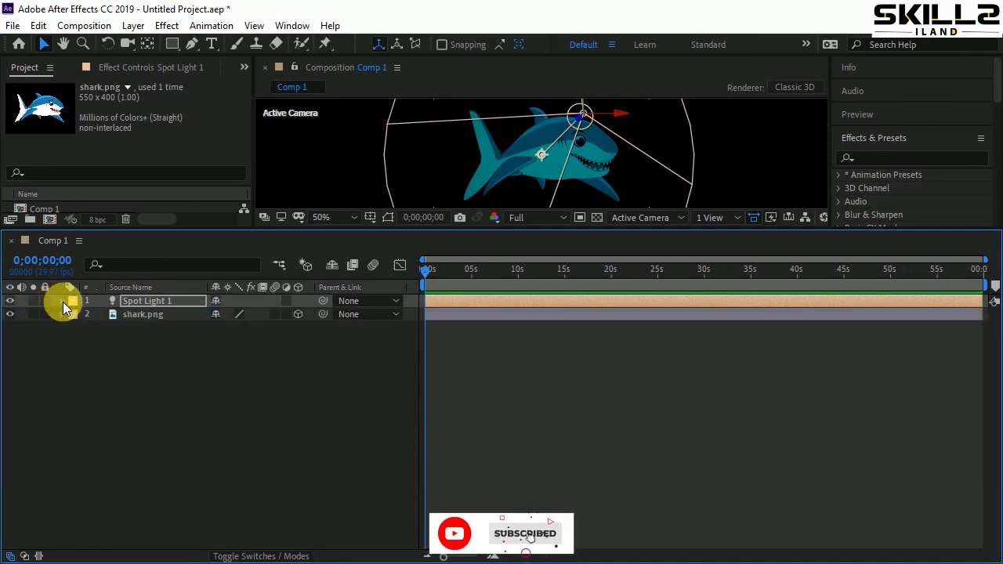